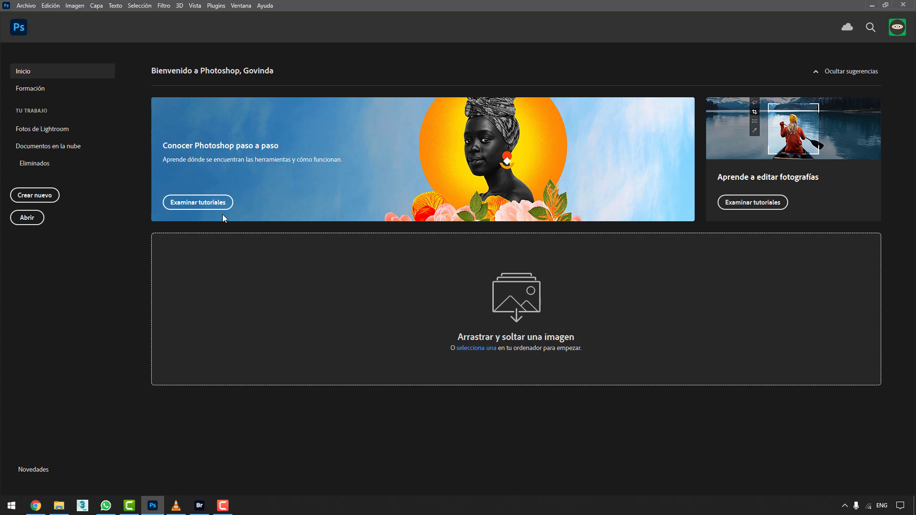
- Switch to Adobe Bridge with the lens correction sample folder
click(164, 5)
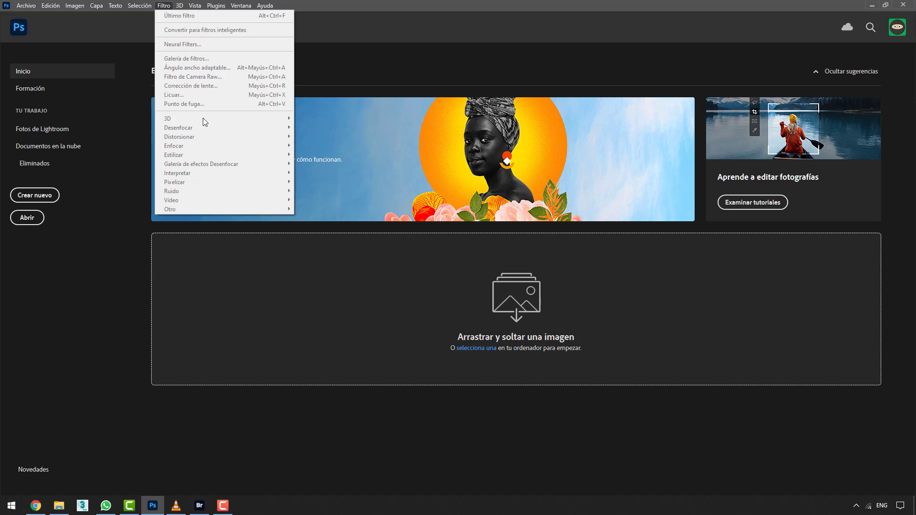
click(270, 424)
click(199, 505)
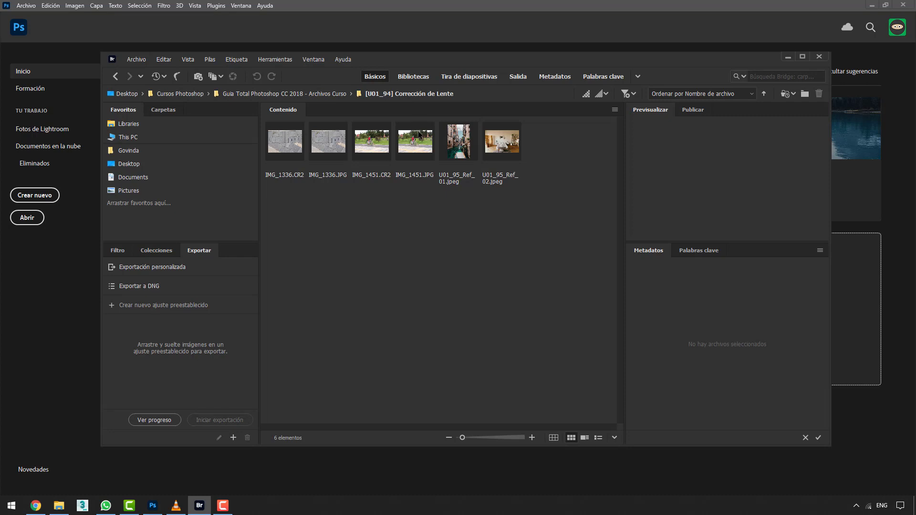
- Preview each of the six sample photos in the lens correction folder, from the two reference JPEGs to IMG_1336.CR2
click(459, 154)
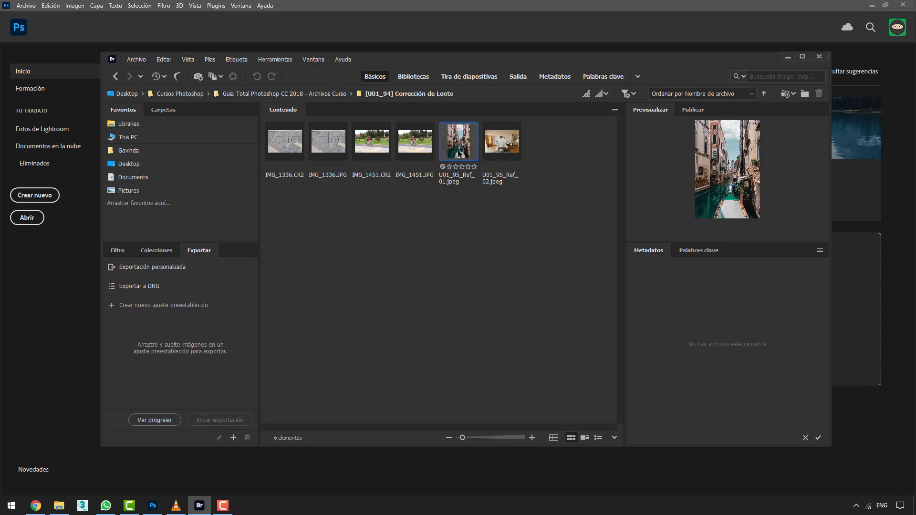
click(501, 153)
click(499, 167)
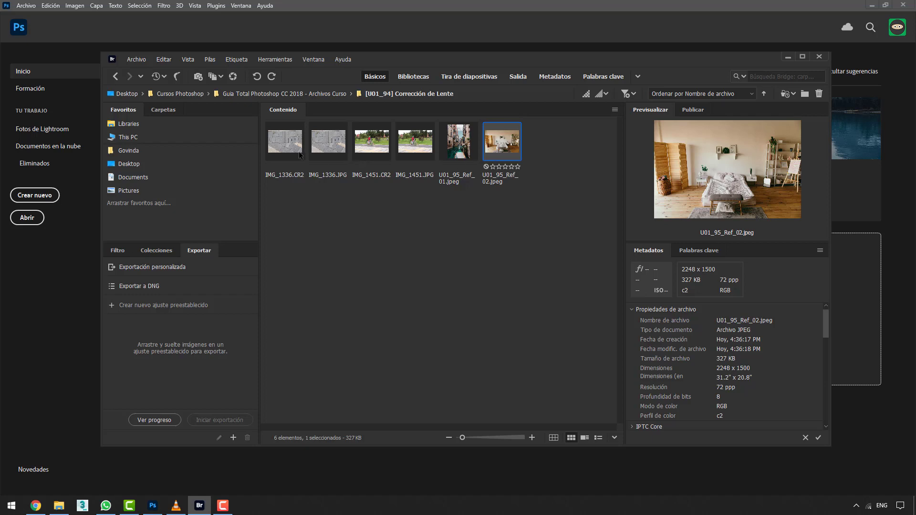
click(411, 151)
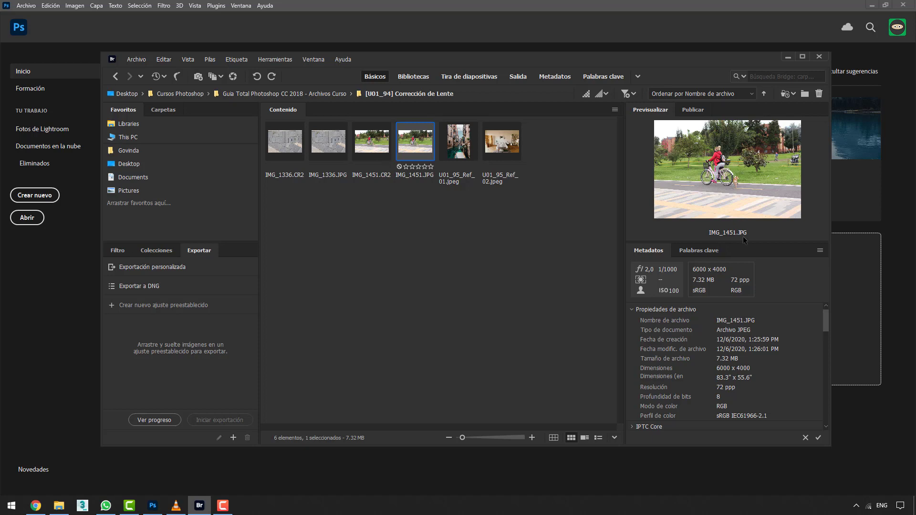
click(373, 154)
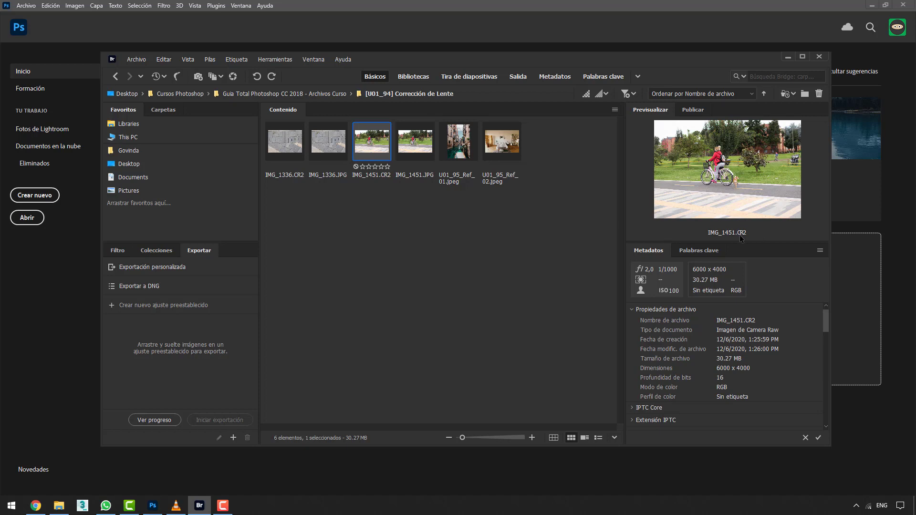
click(327, 157)
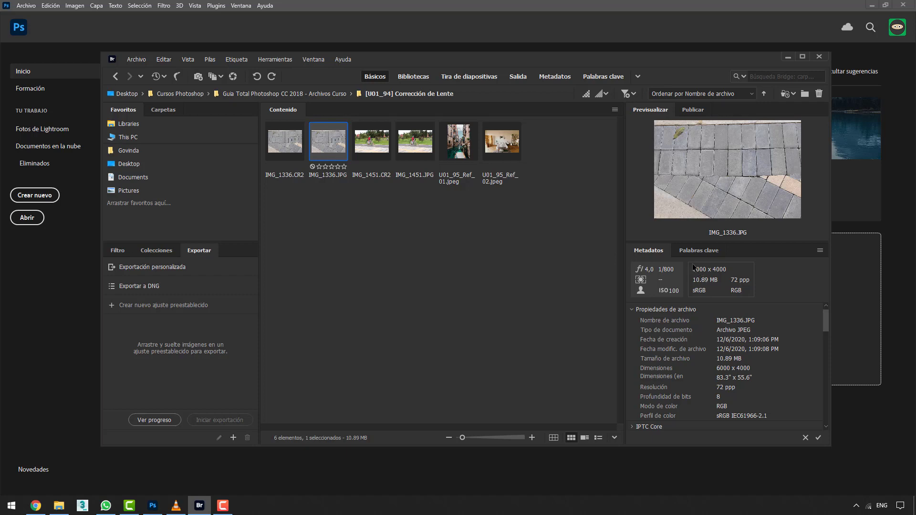
click(289, 153)
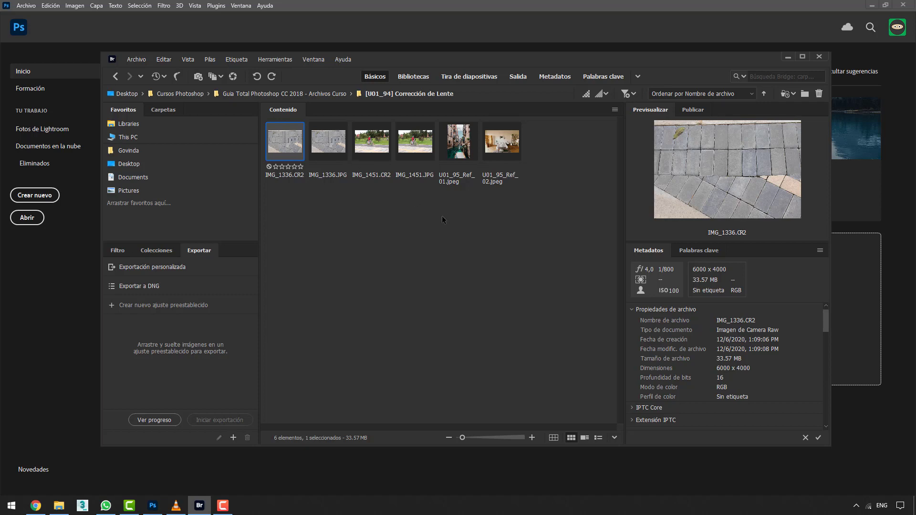
- Examine the file and camera metadata of U01_95_Ref_01.jpeg and U01_95_Ref_02.jpeg
click(461, 155)
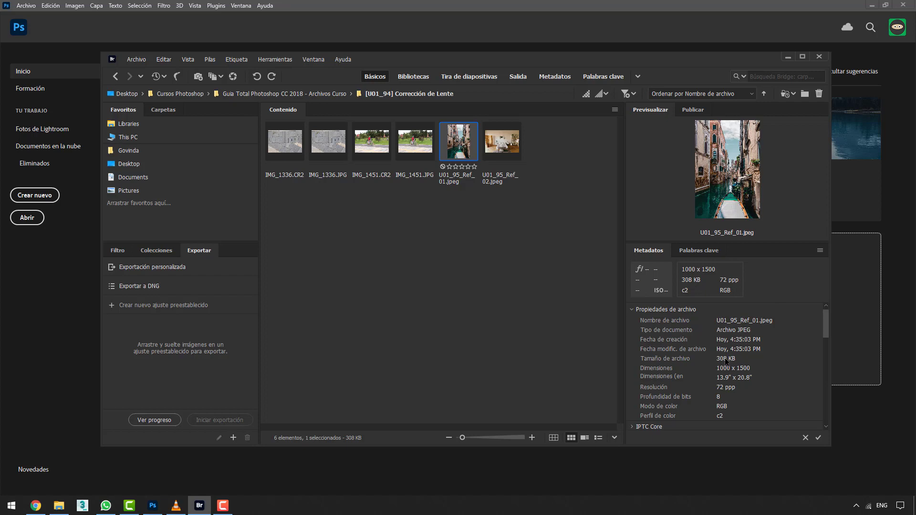
drag(826, 320, 829, 357)
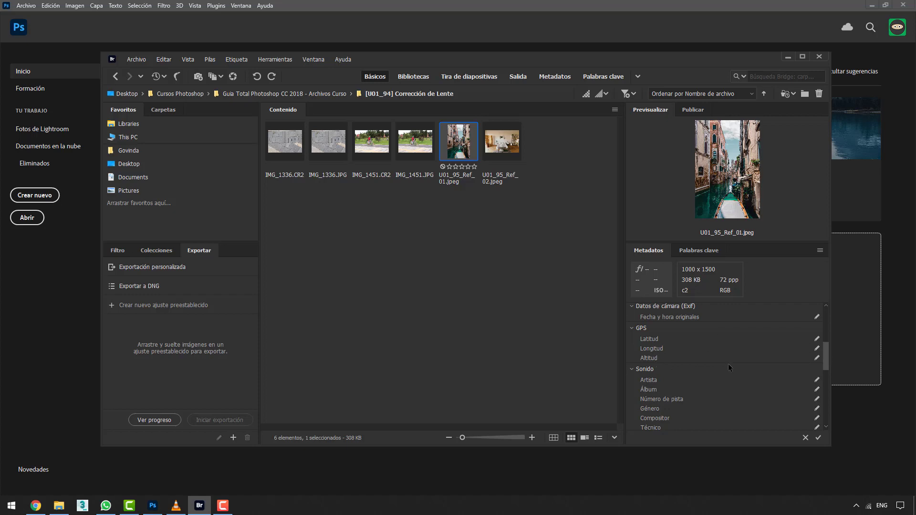
drag(824, 351, 825, 315)
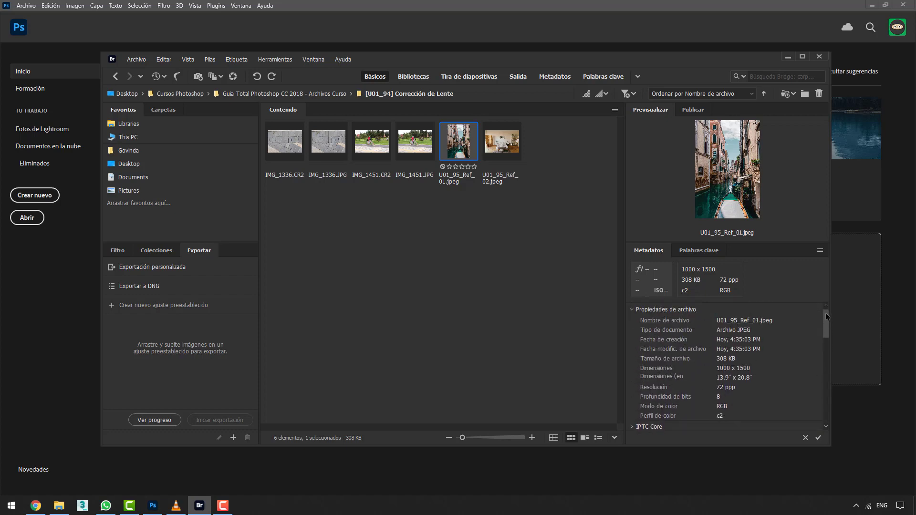
click(507, 155)
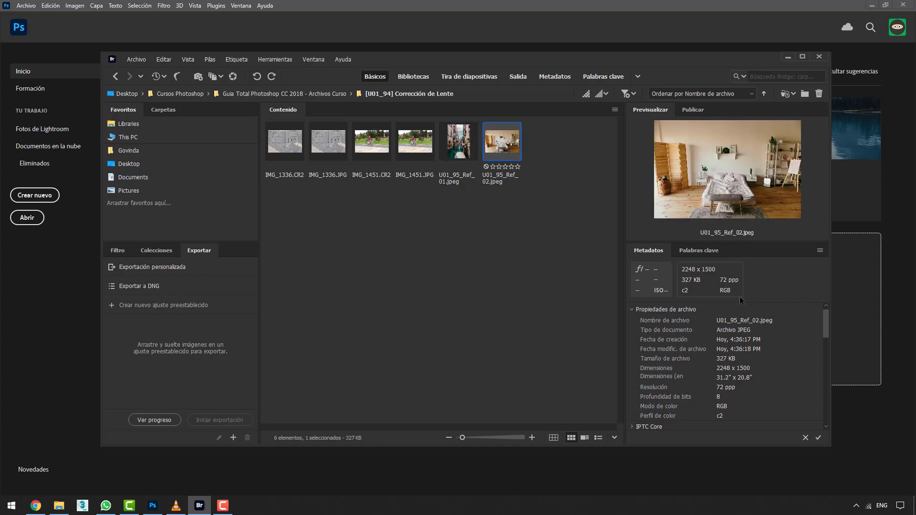
mouse_move(825, 315)
mouse_down()
mouse_move(823, 402)
mouse_move(818, 310)
mouse_up()
- Examine the Exif camera data of IMG_1451.JPG, including focal length, lens and camera model
click(411, 147)
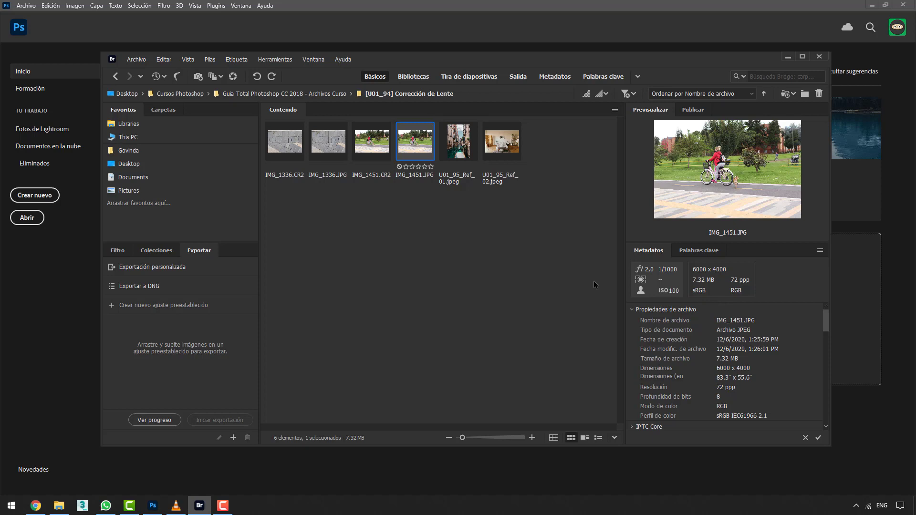
click(462, 181)
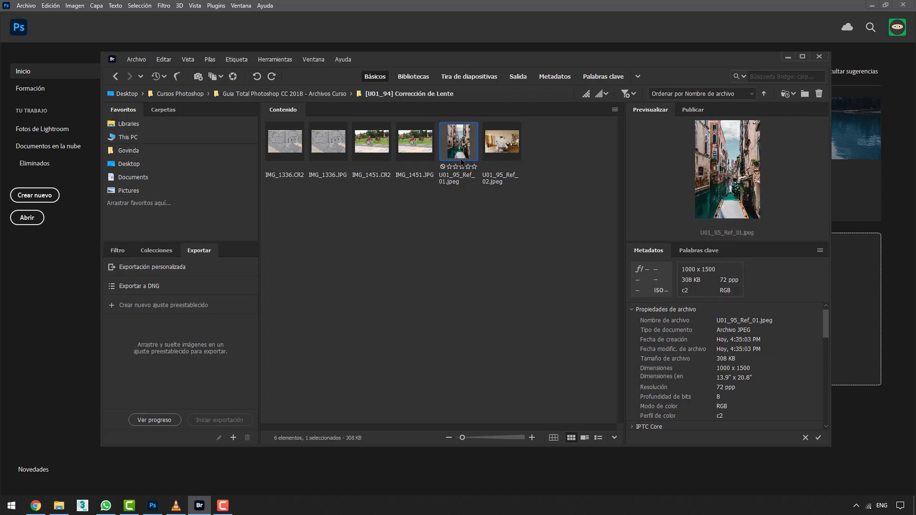
click(419, 154)
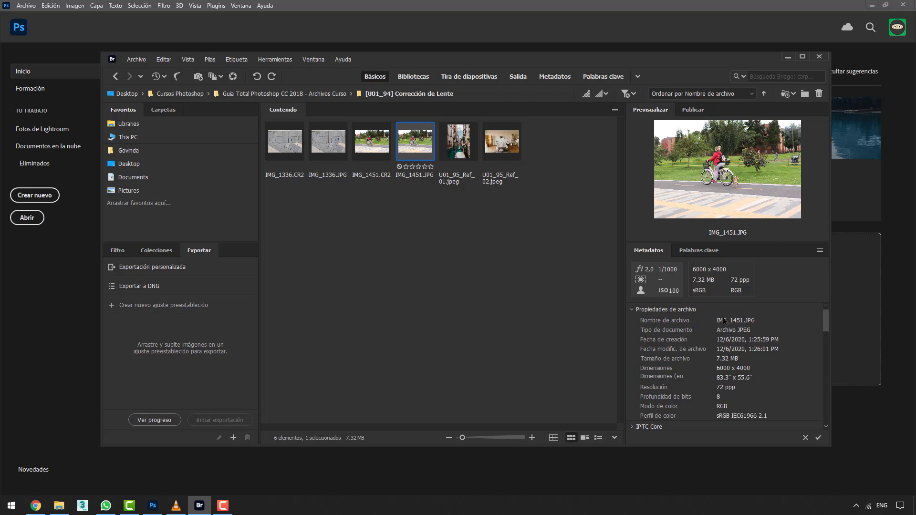
scroll(729, 323, down, 1)
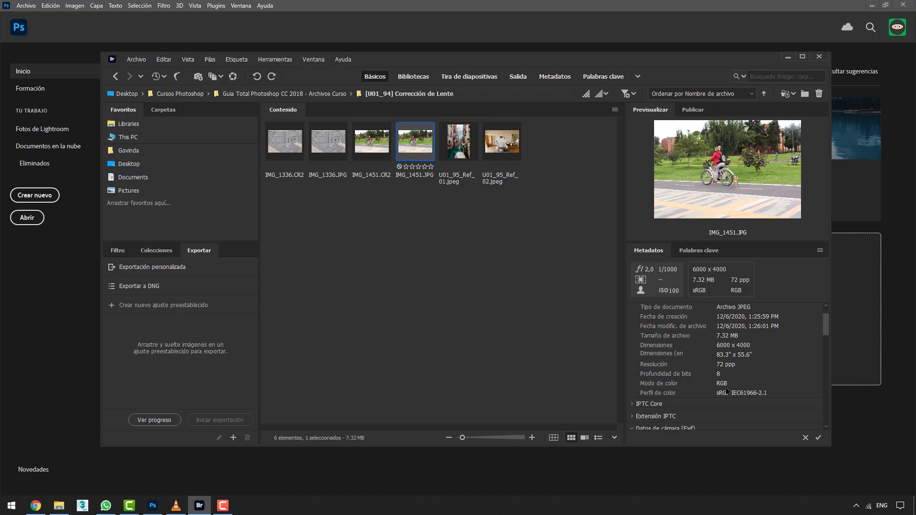
scroll(723, 353, down, 5)
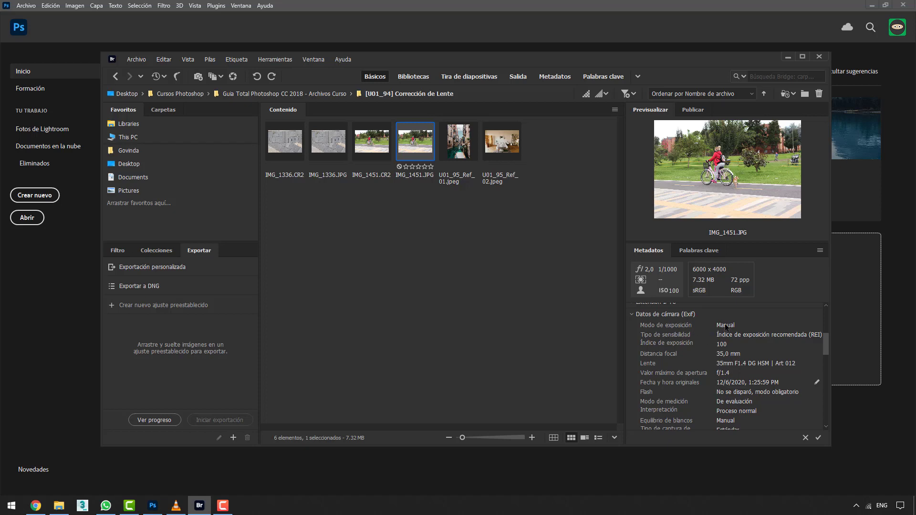
scroll(725, 326, down, 1)
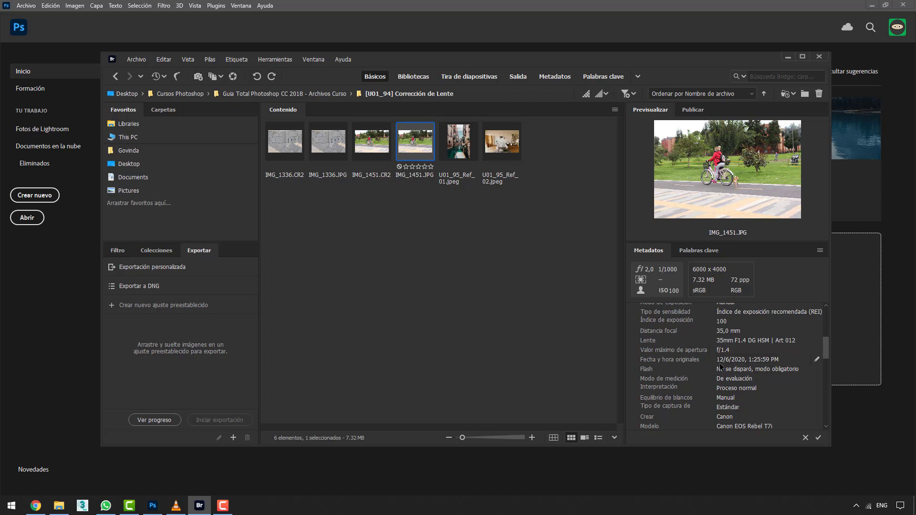
scroll(721, 366, down, 1)
scroll(721, 367, down, 2)
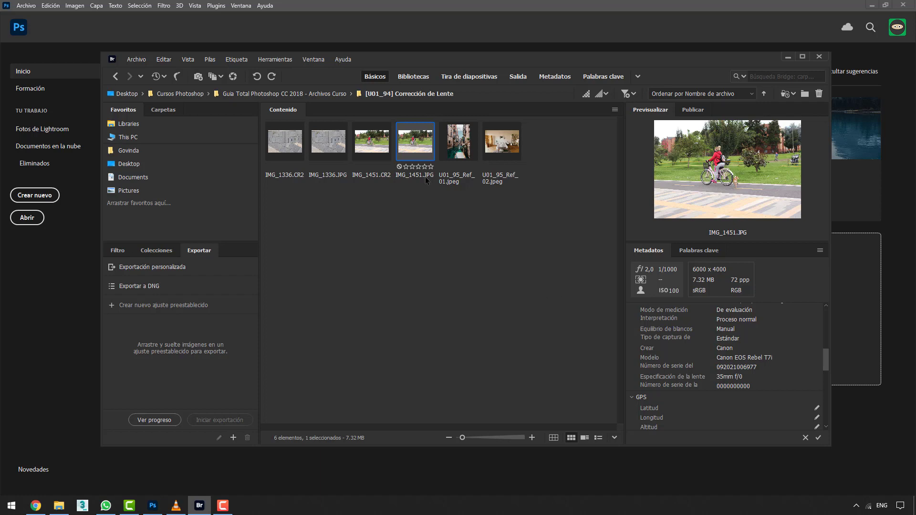
- Compare the metadata of the raw file IMG_1451.CR2 with that of IMG_1451.JPG
key(Left)
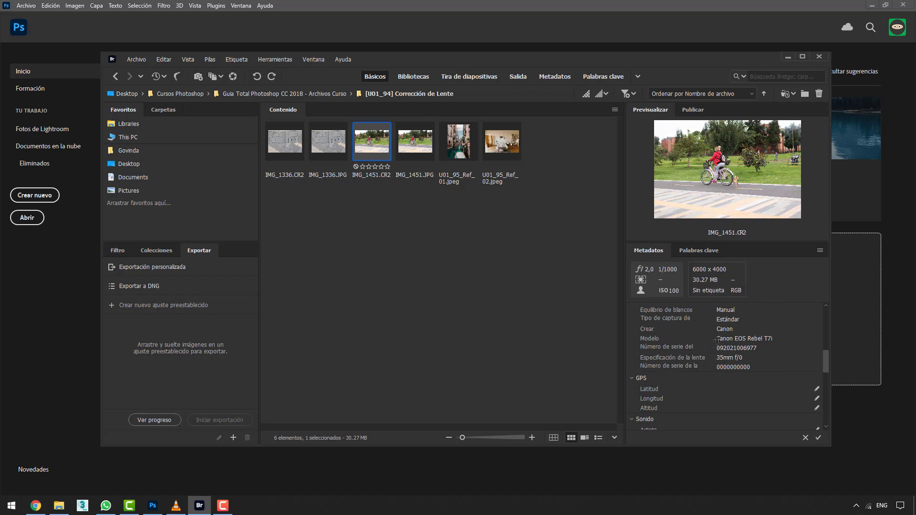
scroll(718, 340, up, 8)
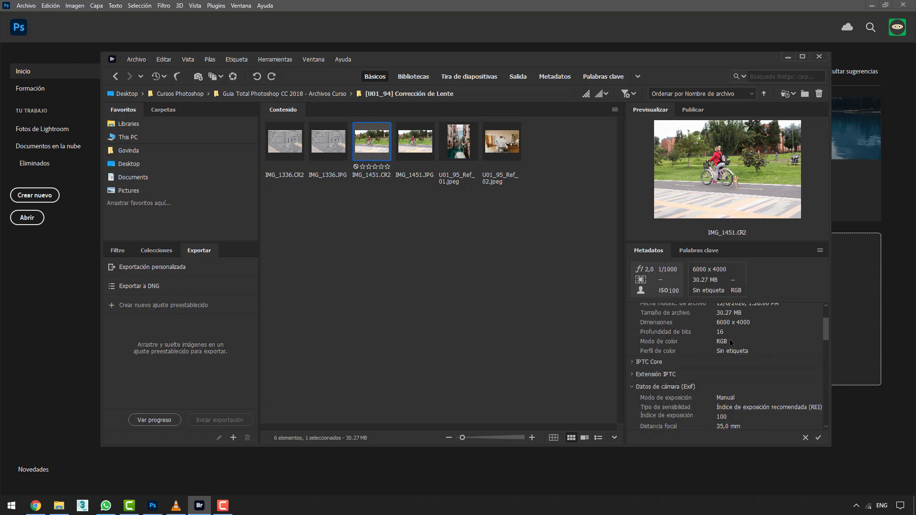
scroll(730, 339, up, 2)
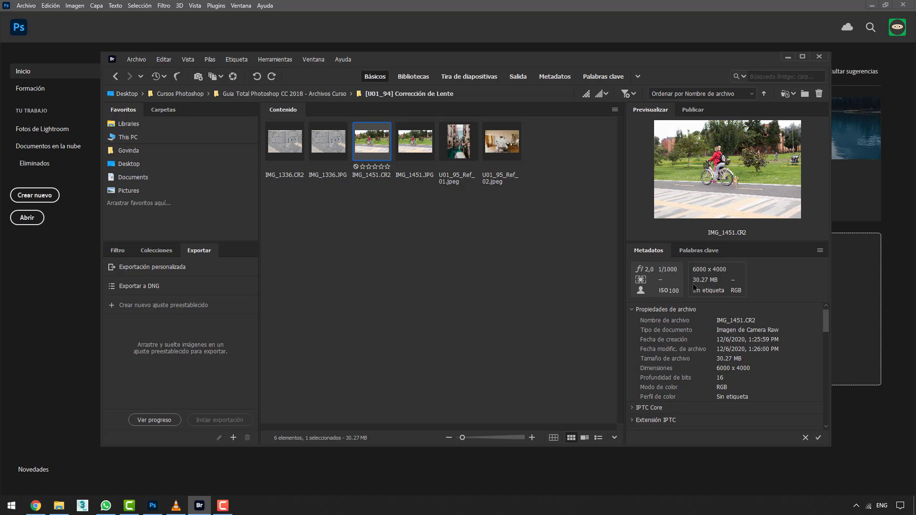
click(420, 151)
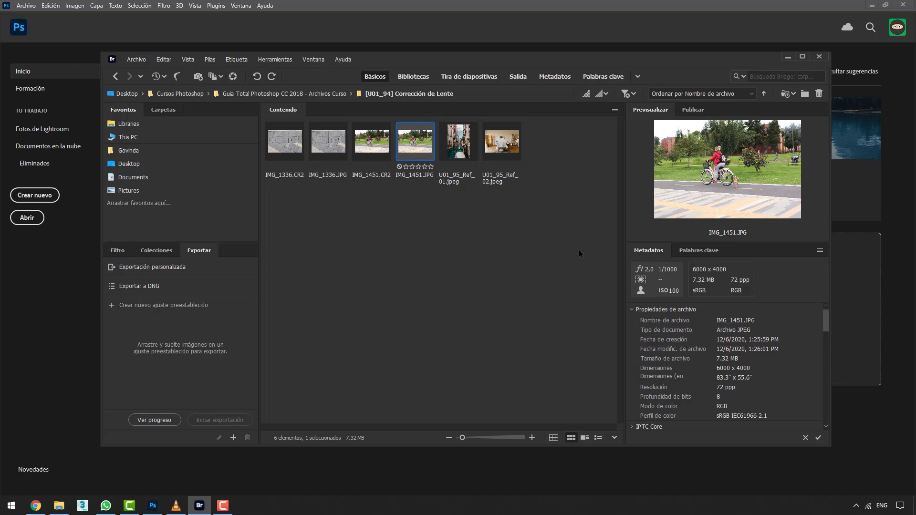
- Open all six photos of the folder together, bringing the two CR2 files into Camera Raw with the whole image in view
click(306, 174)
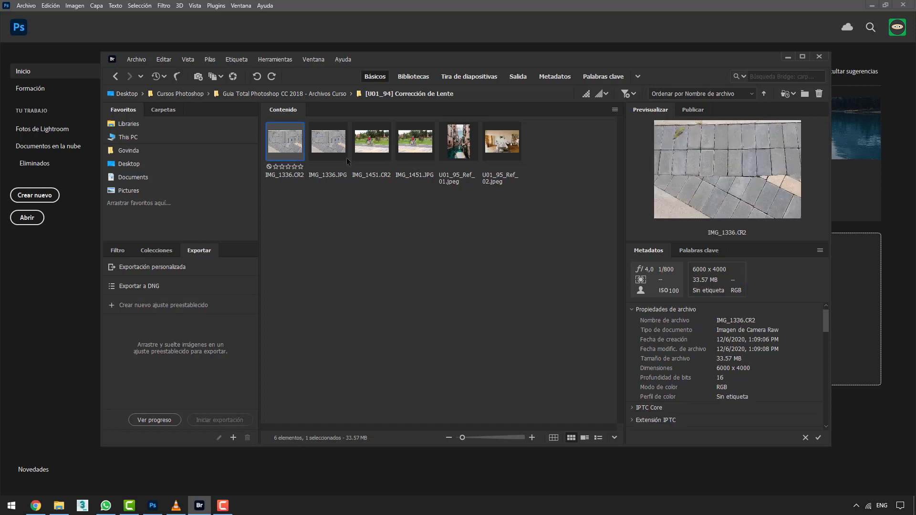
shift+click(501, 155)
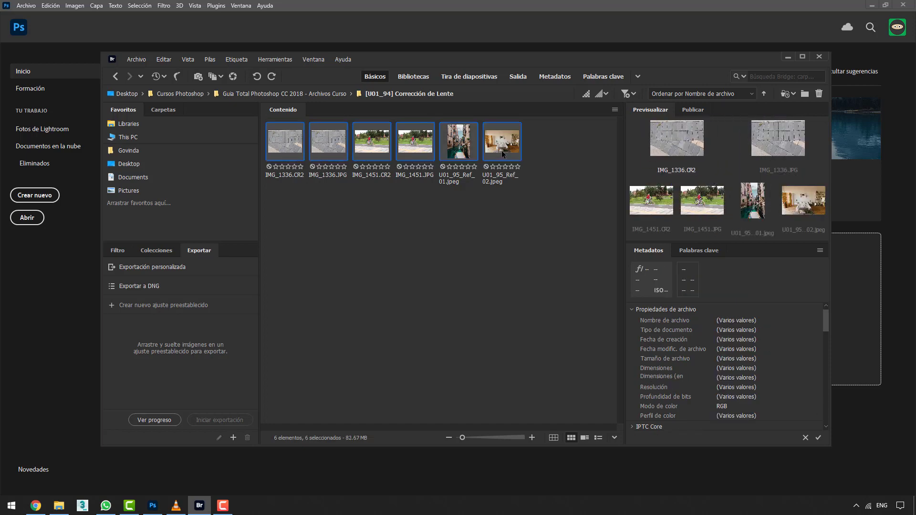
double_click(300, 153)
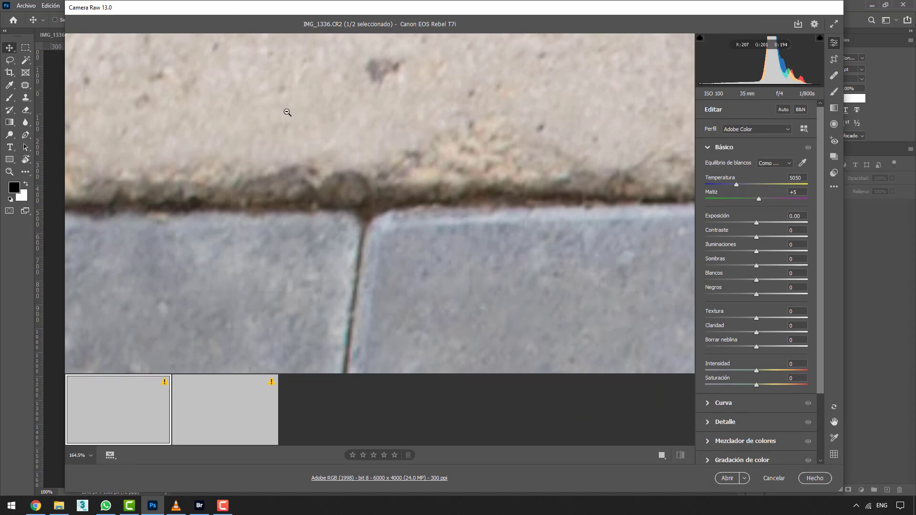
click(366, 203)
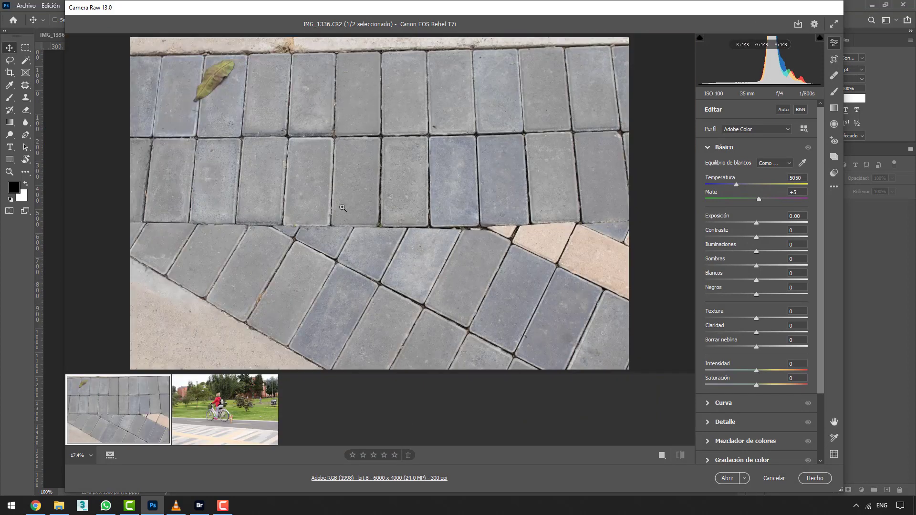
- For IMG_1451.CR2, set the exposure to -1.30, the shadows to +71 and the blacks to +51
click(234, 407)
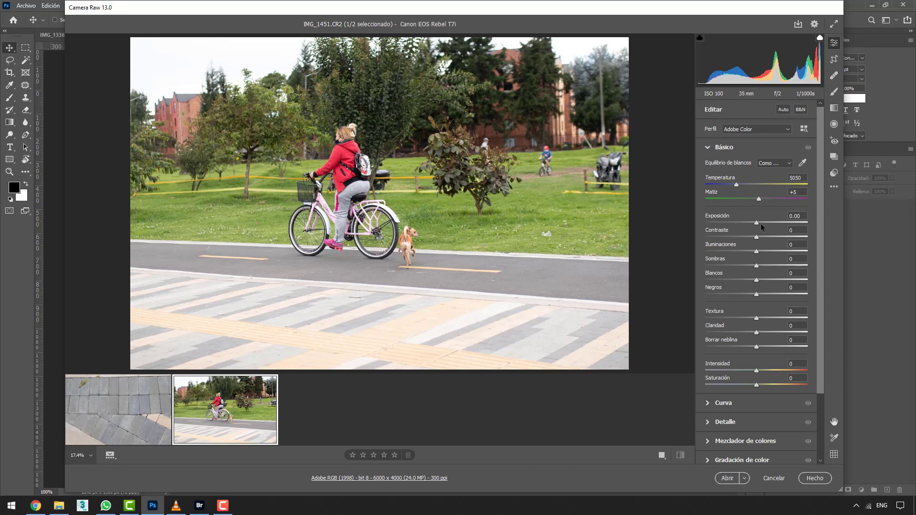
drag(756, 223, 747, 225)
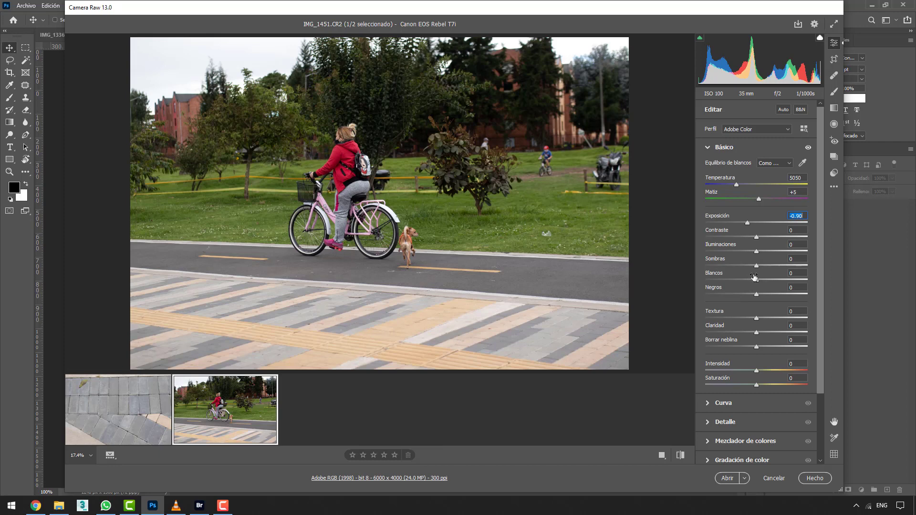
drag(756, 266, 793, 266)
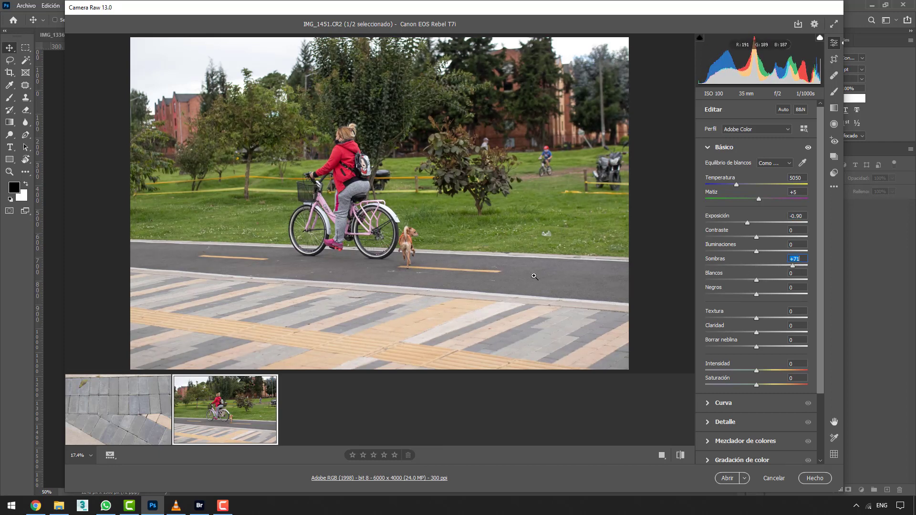
mouse_move(748, 224)
mouse_down()
mouse_move(760, 224)
mouse_move(743, 224)
mouse_up()
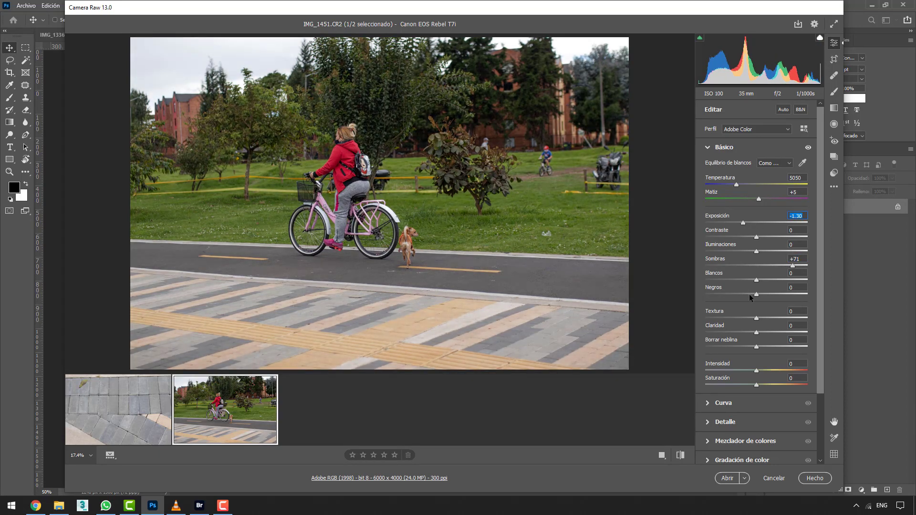
drag(757, 295, 782, 295)
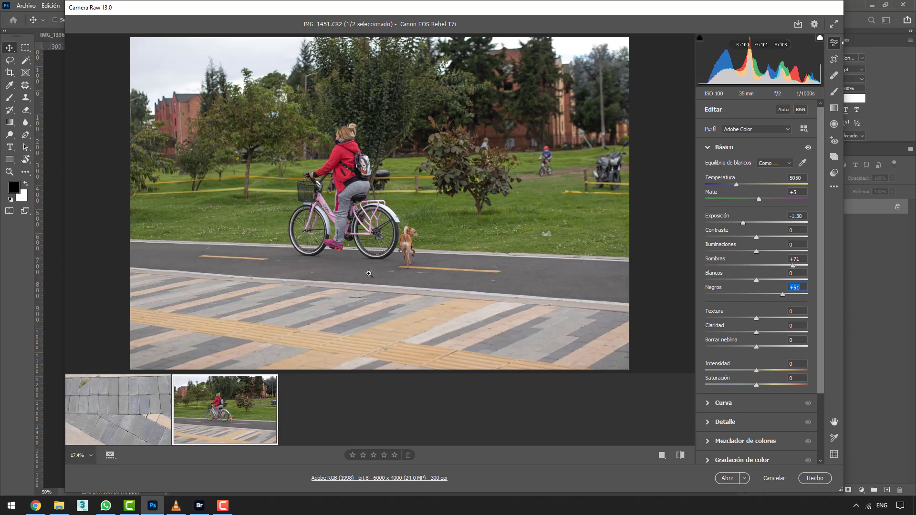
- For IMG_1336.CR2, raise the clarity to +47
click(159, 417)
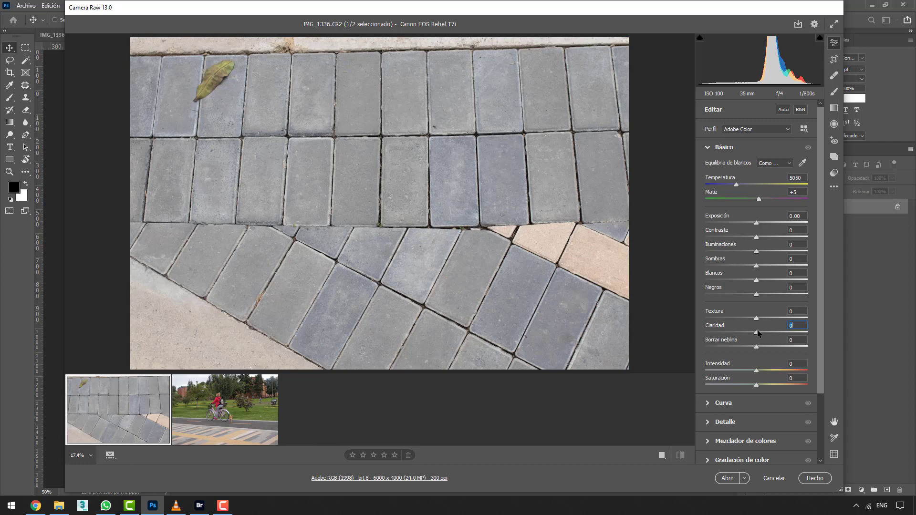
drag(759, 331, 781, 331)
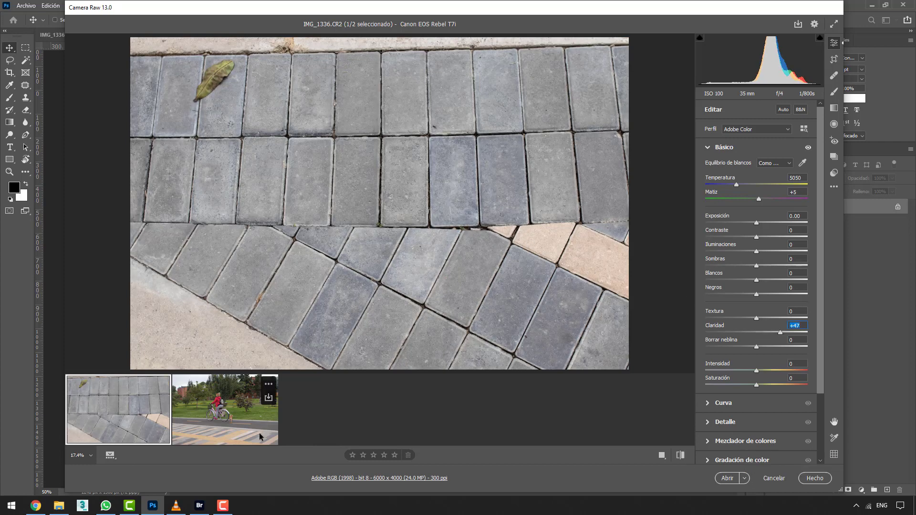
- Finish the Camera Raw adjustments of both CR2 files together and review the JPG and JPEG photos open as documents
shift+click(221, 419)
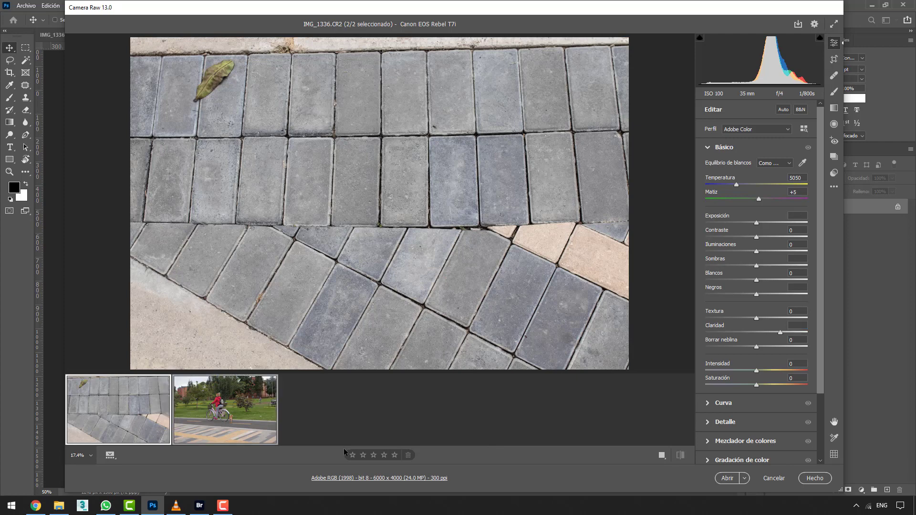
click(811, 478)
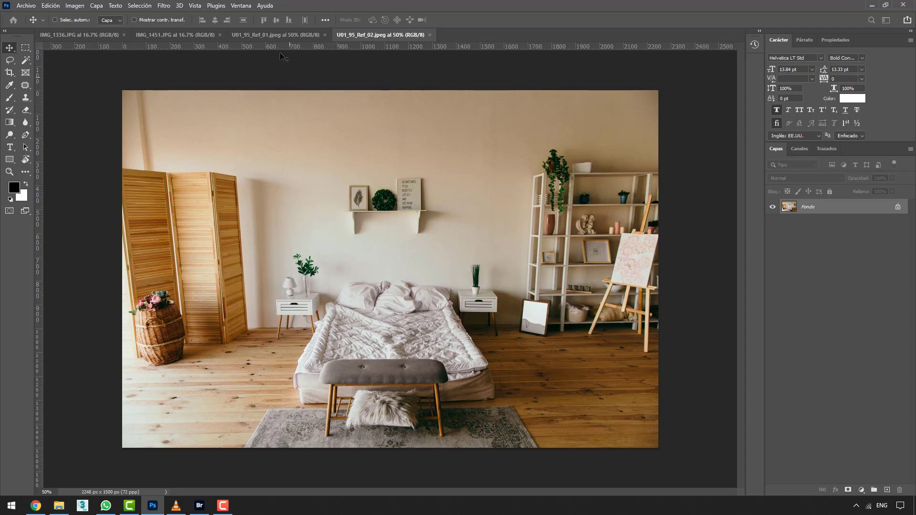
click(280, 36)
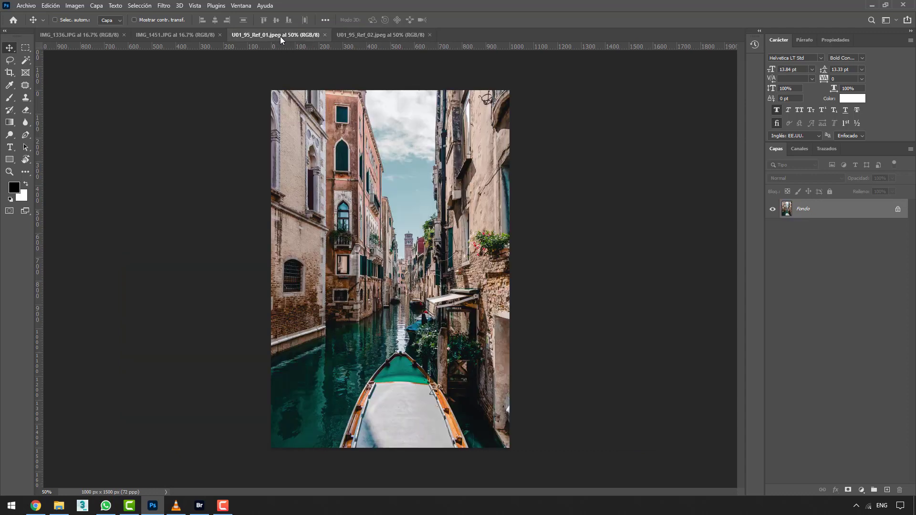
click(356, 37)
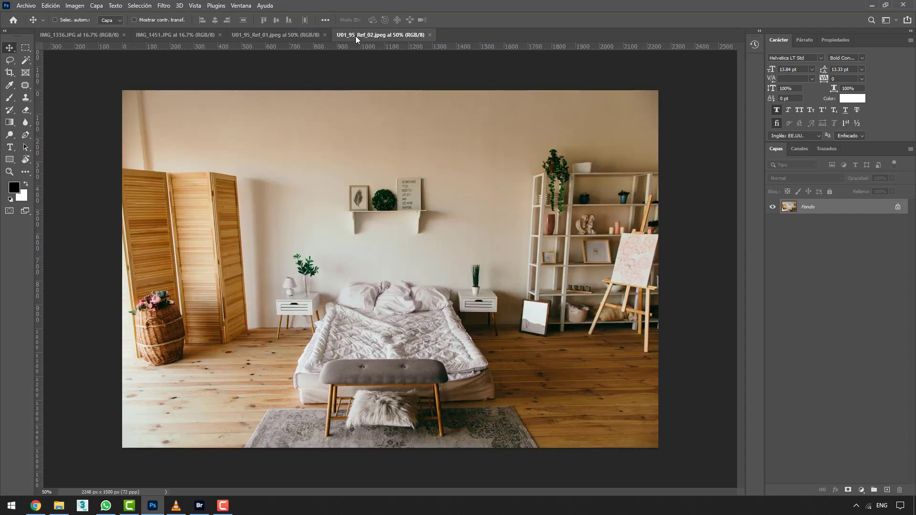
click(172, 35)
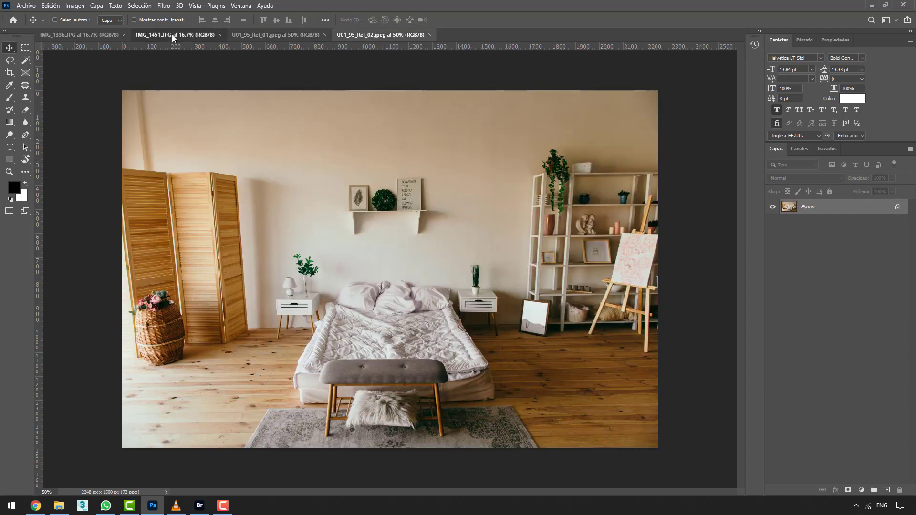
click(107, 36)
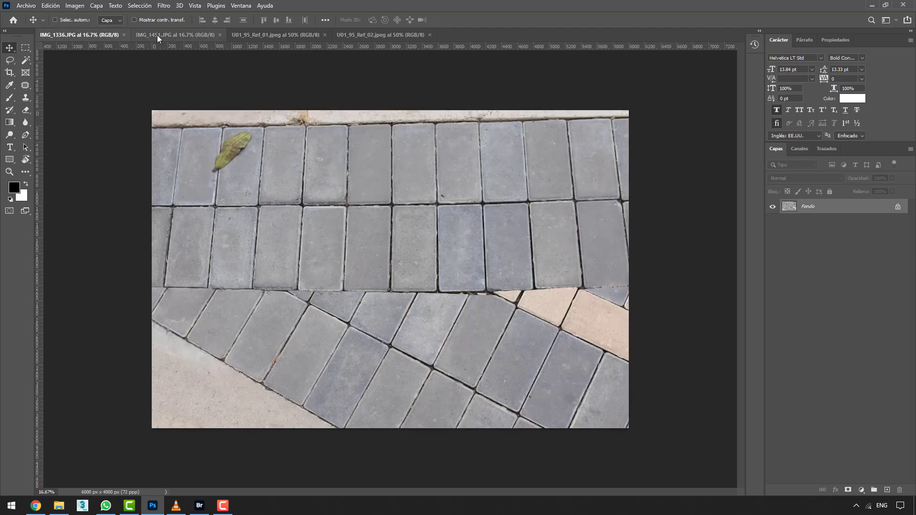
click(157, 35)
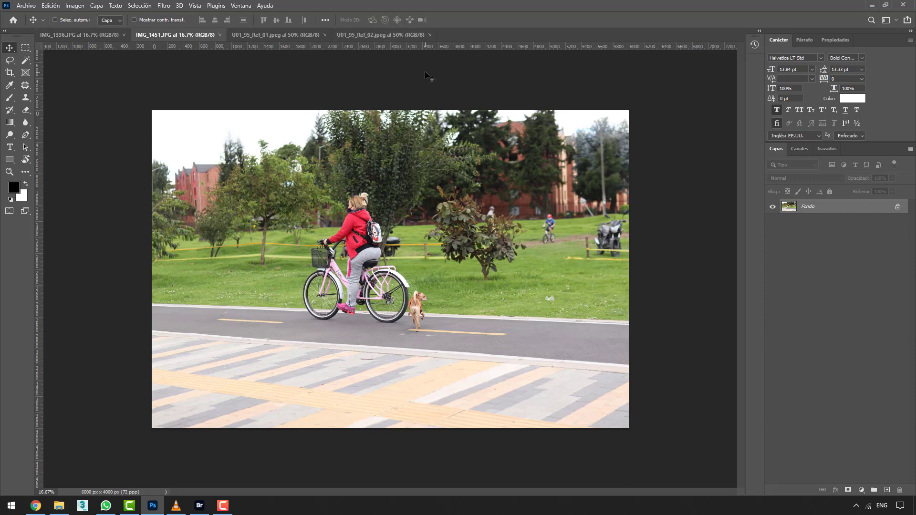
- Open the raw files IMG_1336.CR2 and IMG_1451.CR2 together through Camera Raw as separate Photoshop documents
key(ctrl+o)
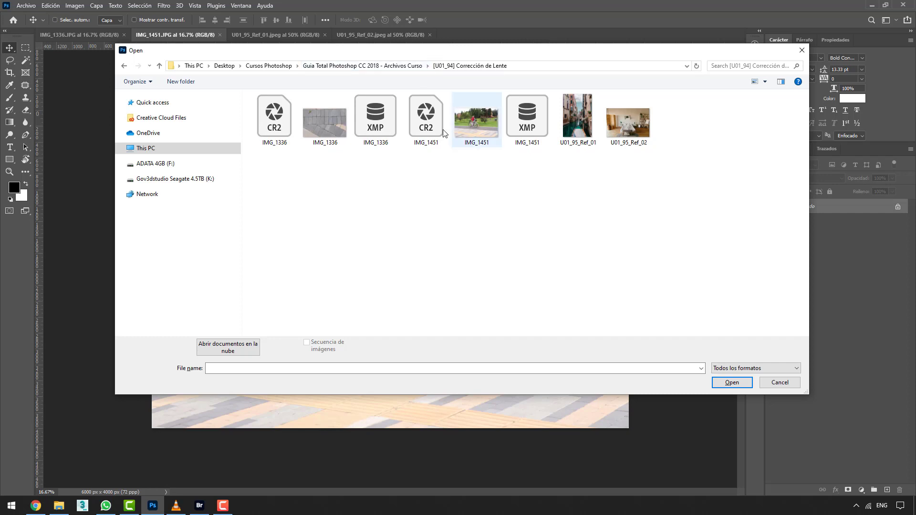
click(274, 135)
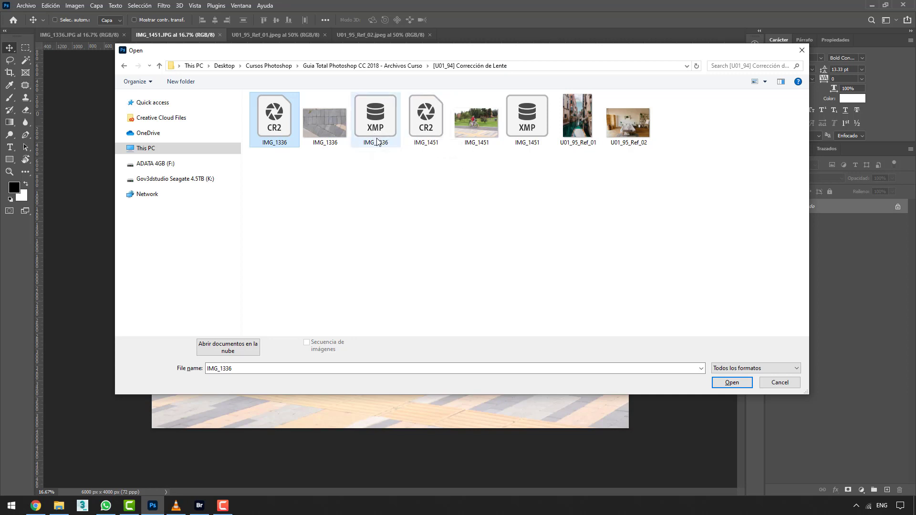
ctrl+click(437, 129)
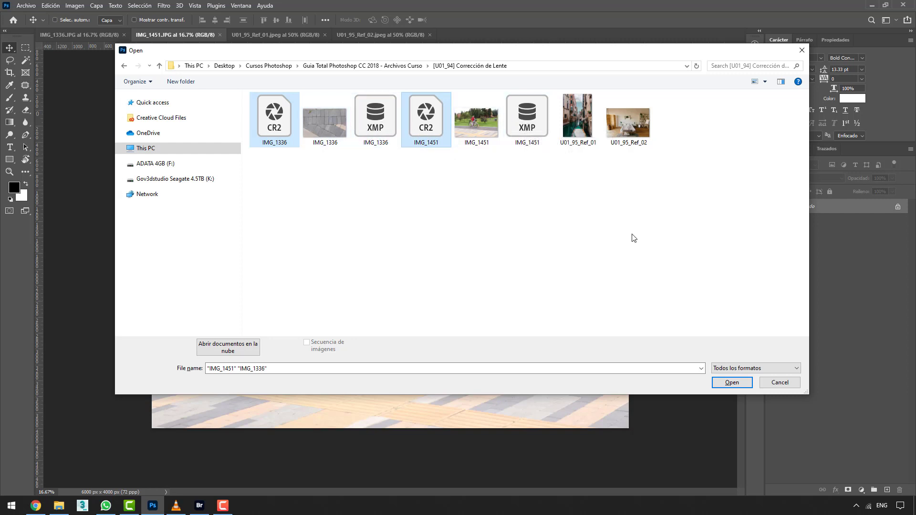
click(739, 383)
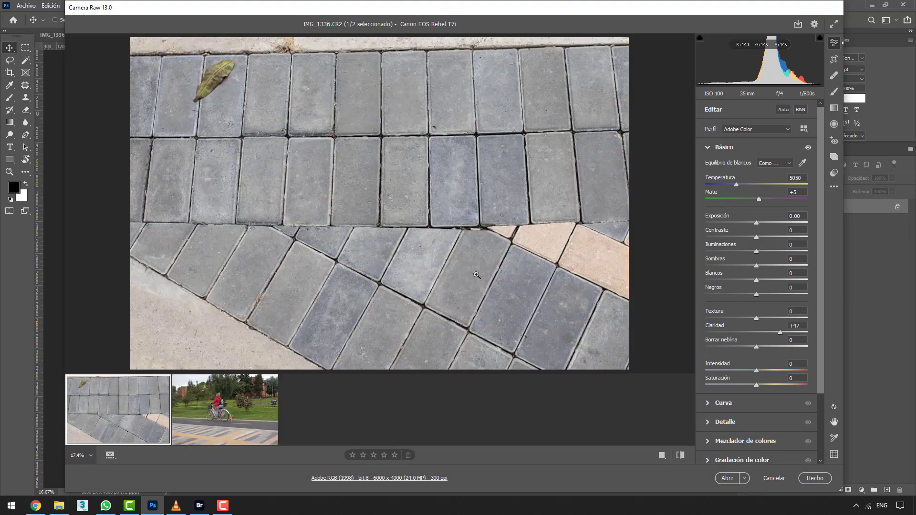
shift+click(185, 416)
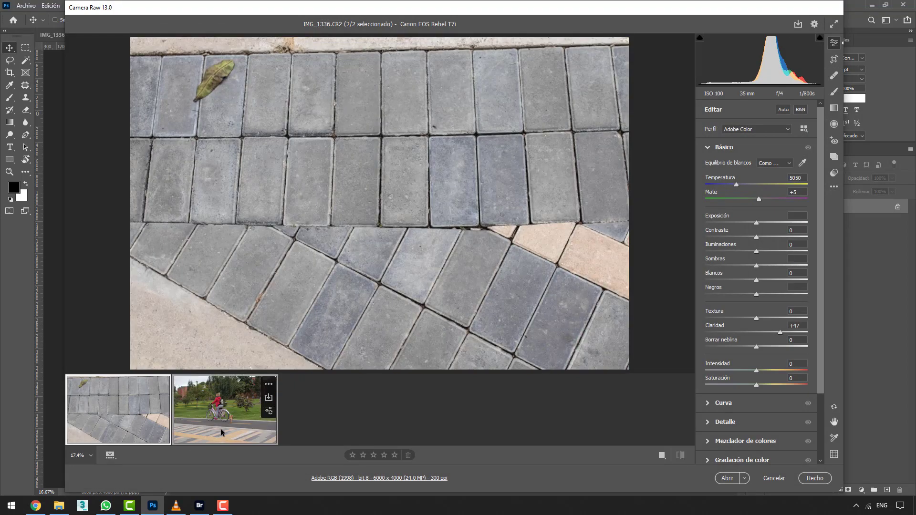
click(814, 478)
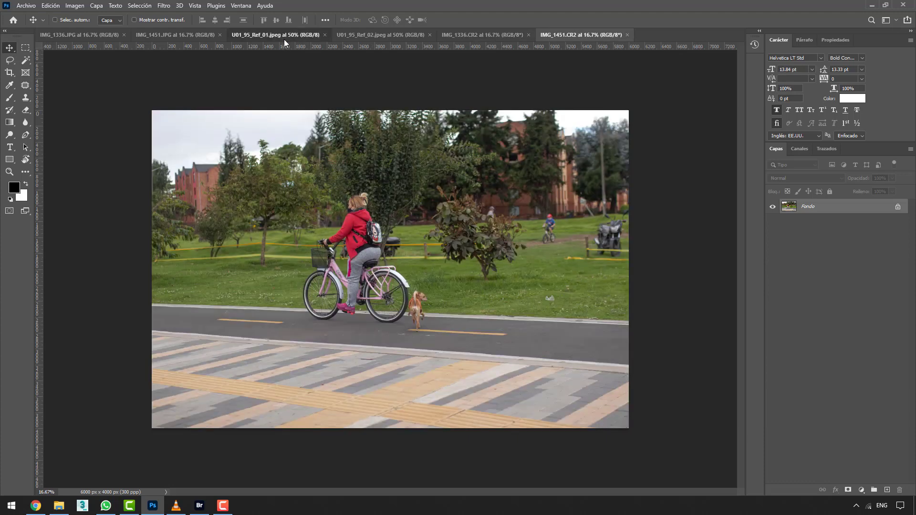
- Examine the camera and lens information in the Lens Correction filter for U01_95_Ref_01.jpeg, leaving the filter unapplied
click(285, 39)
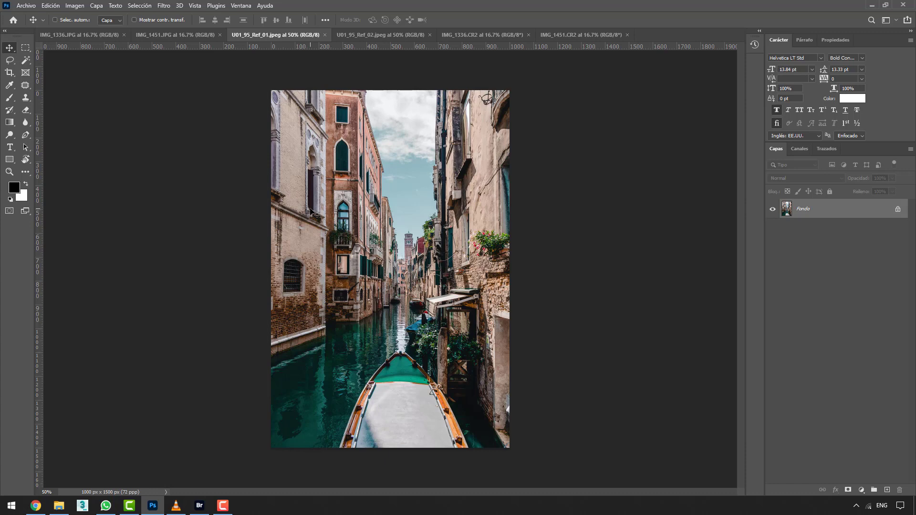
click(477, 36)
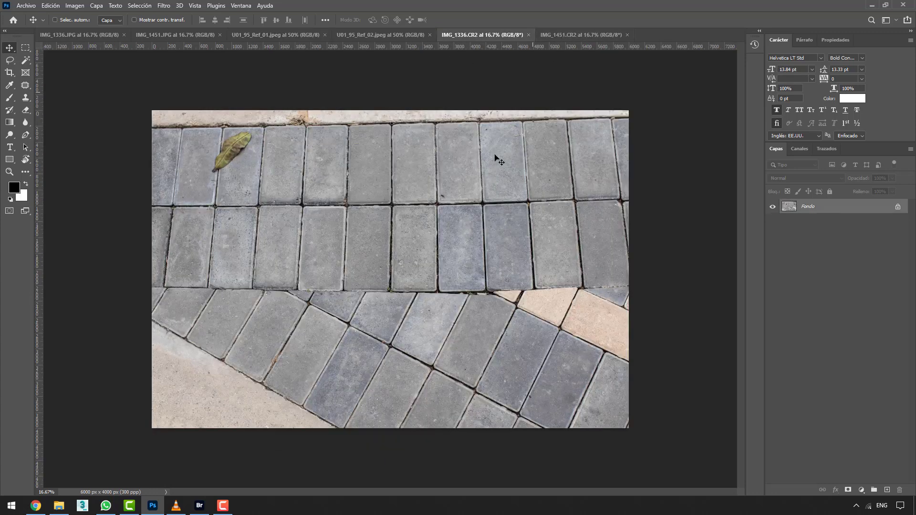
click(556, 35)
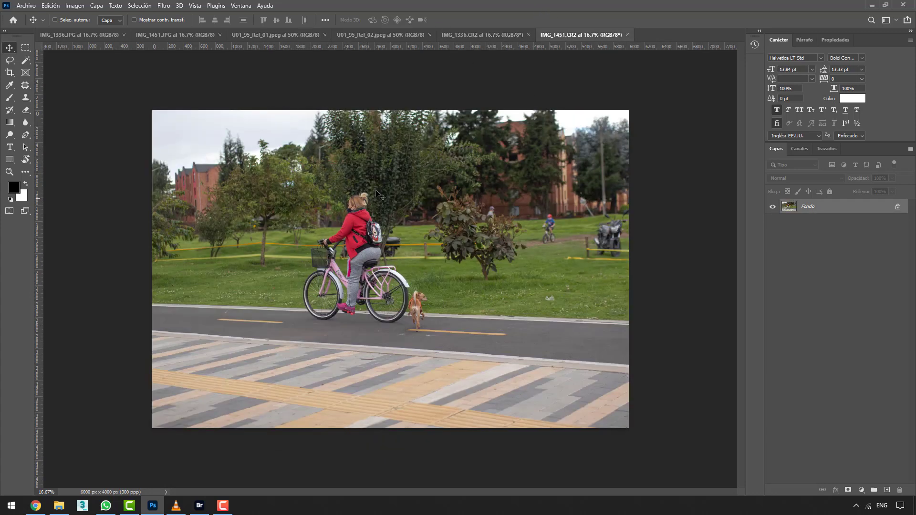
click(369, 36)
click(290, 35)
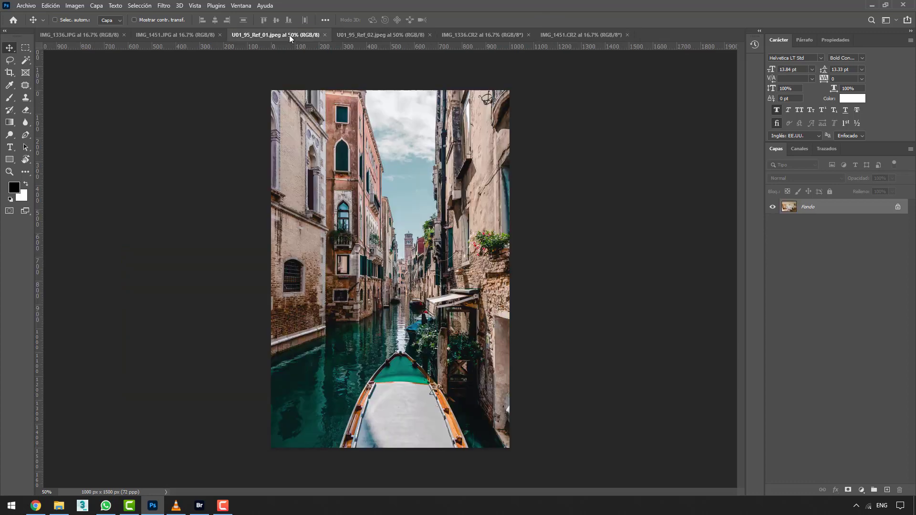
click(163, 6)
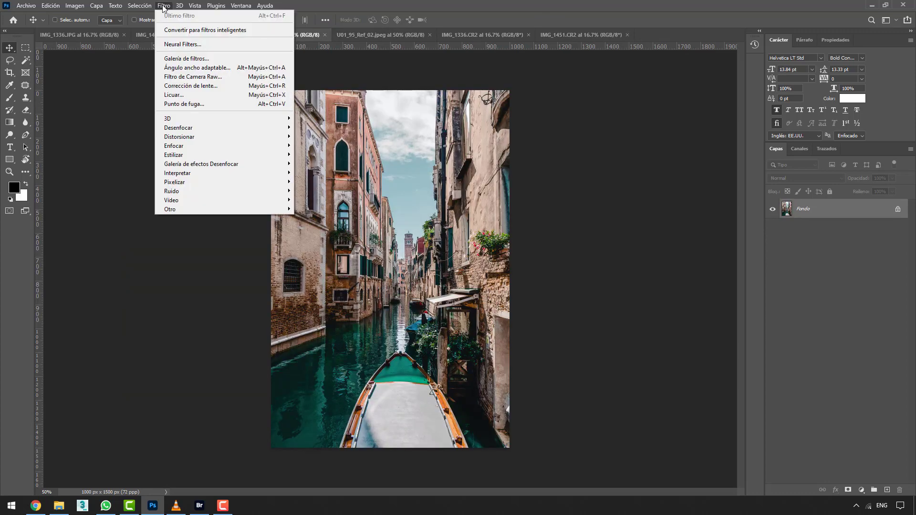
click(204, 88)
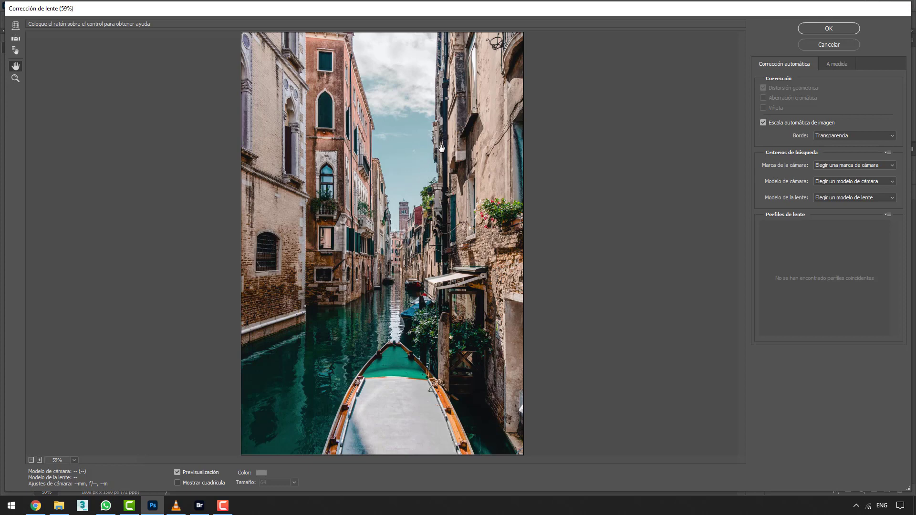
click(813, 44)
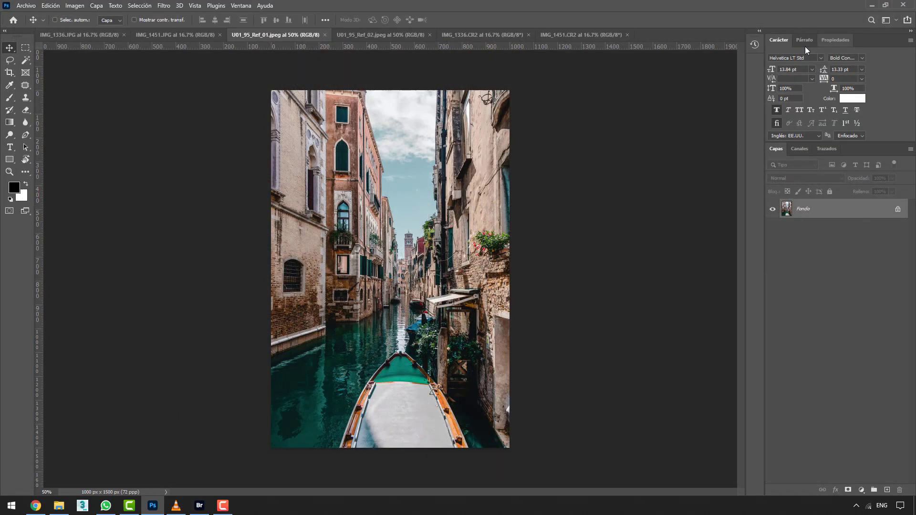
- Start the Lens Correction filter on the raw photo IMG_1451.CR2
click(401, 37)
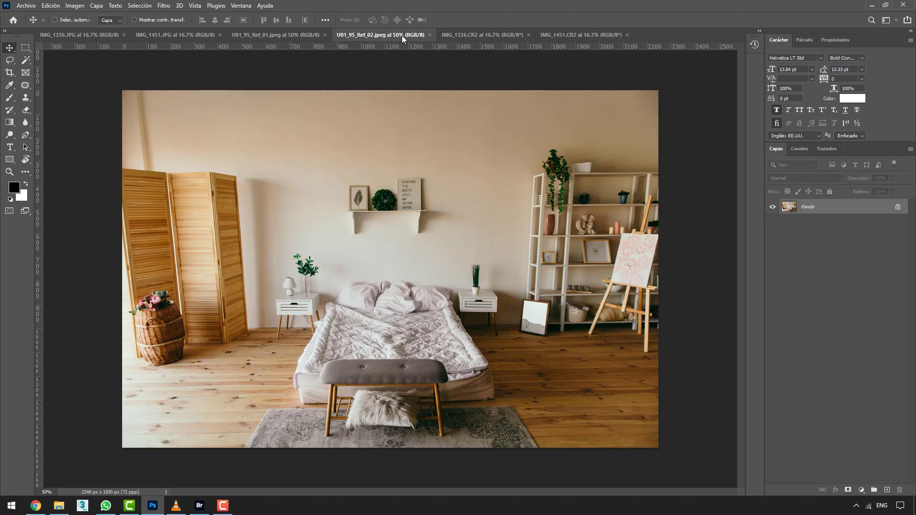
click(480, 37)
click(554, 37)
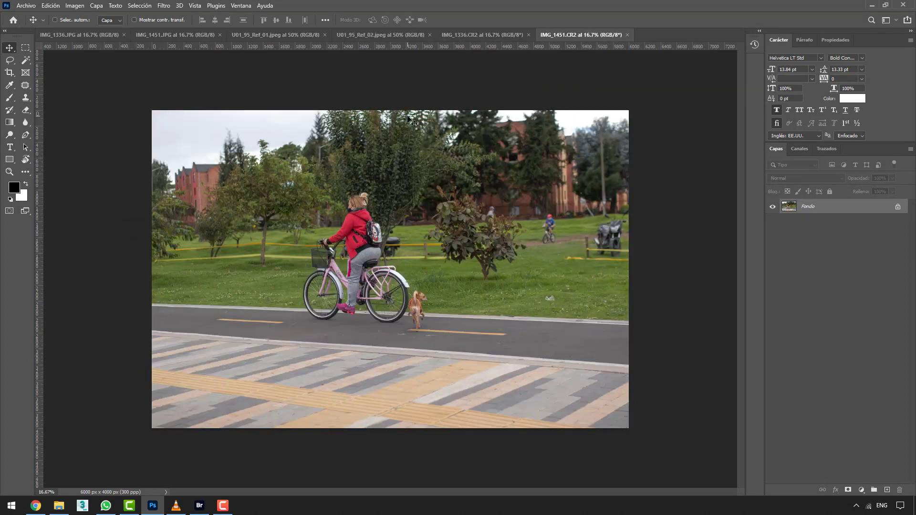
click(165, 6)
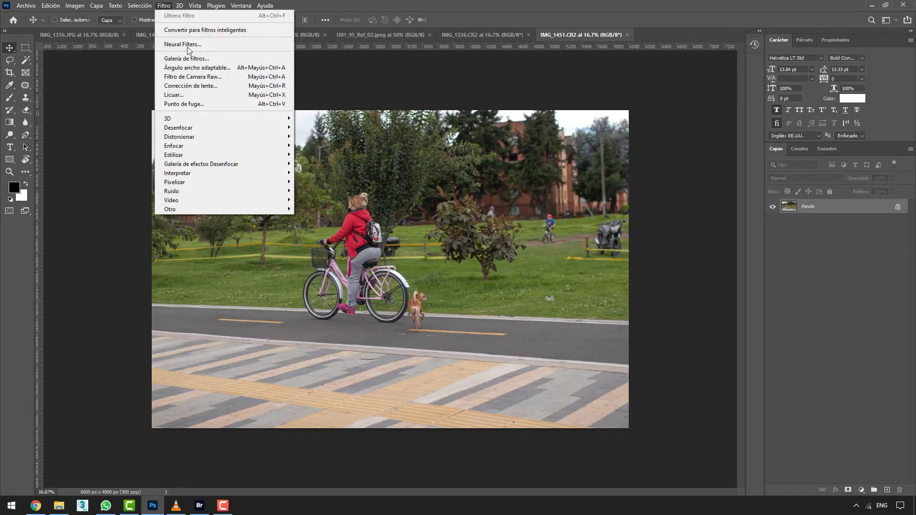
click(203, 88)
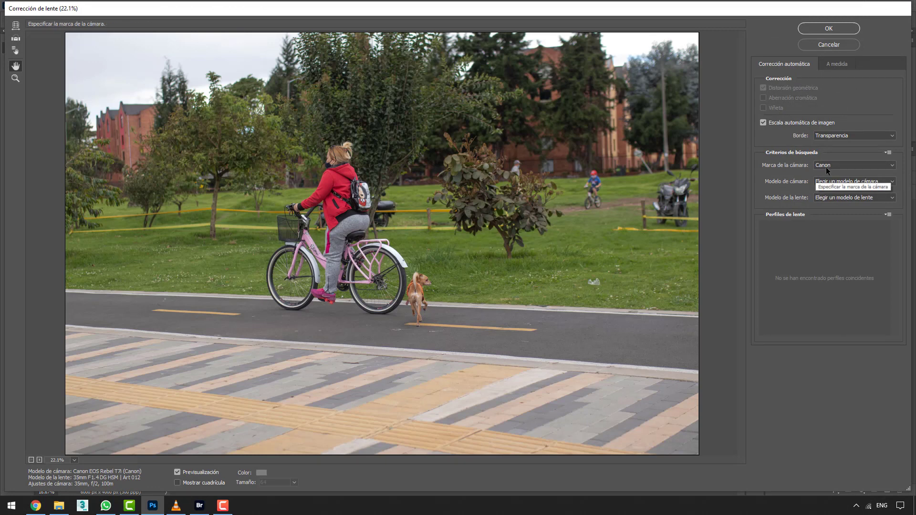
- Set the camera model in the lens profile search criteria to Canon EOS REBEL T1i
click(834, 184)
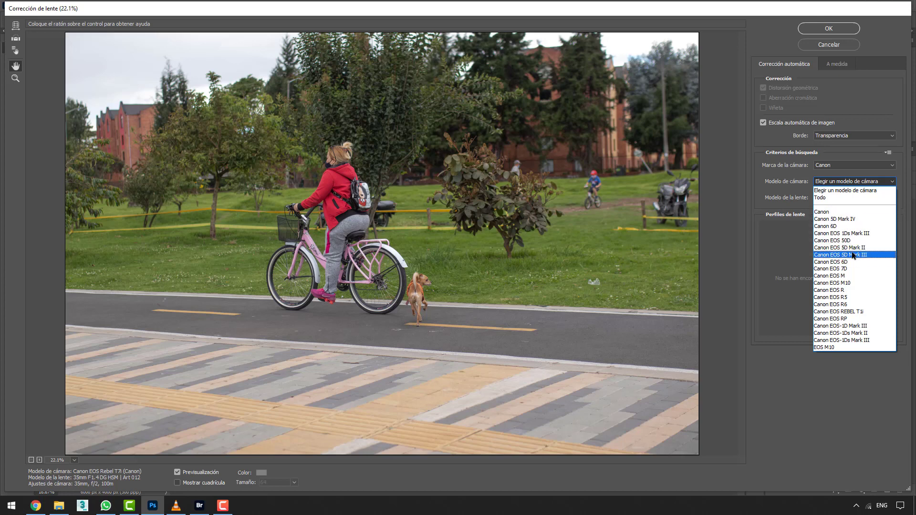
click(857, 313)
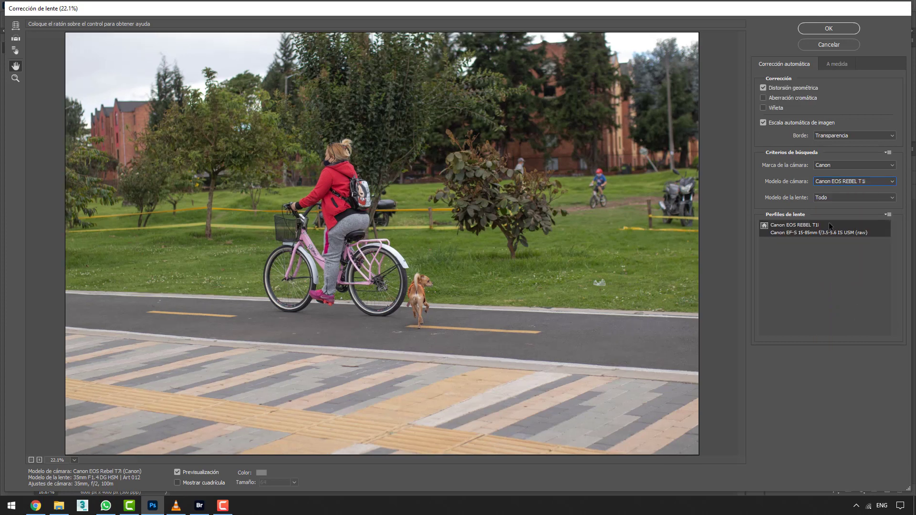
click(848, 184)
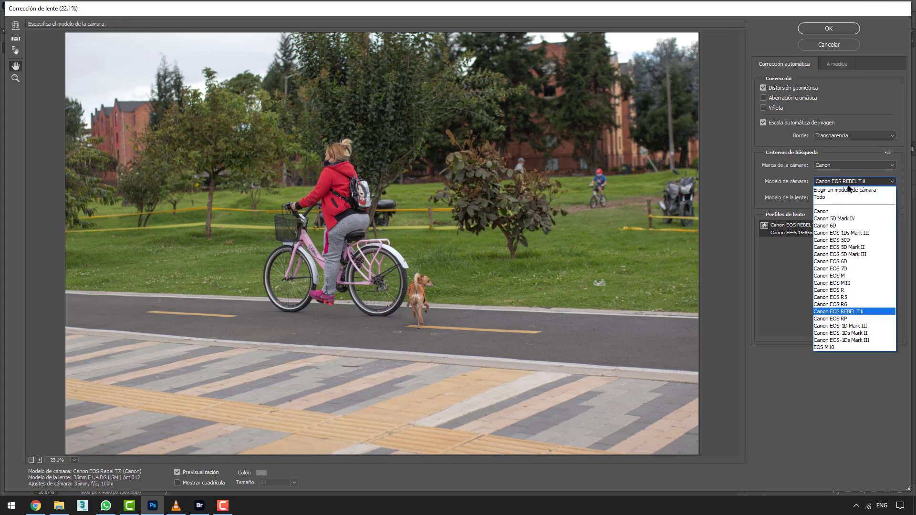
click(848, 187)
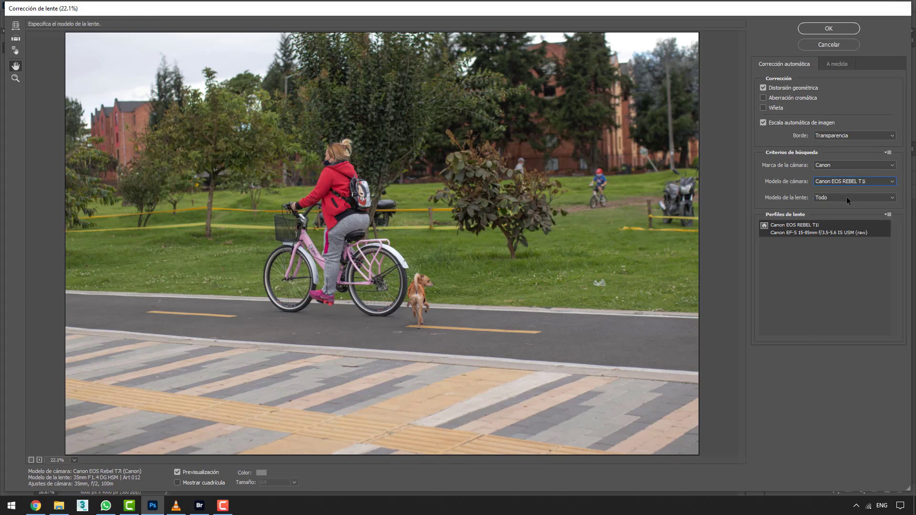
- Set the lens model to the 30mm F1.4 DC DN Contemporary lens, keeping automatic image scaling enabled
click(847, 198)
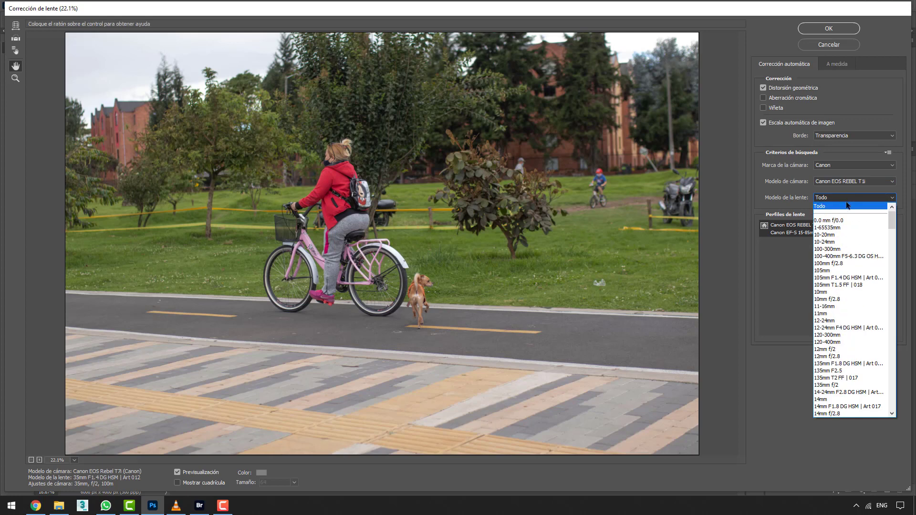
scroll(842, 229, down, 8)
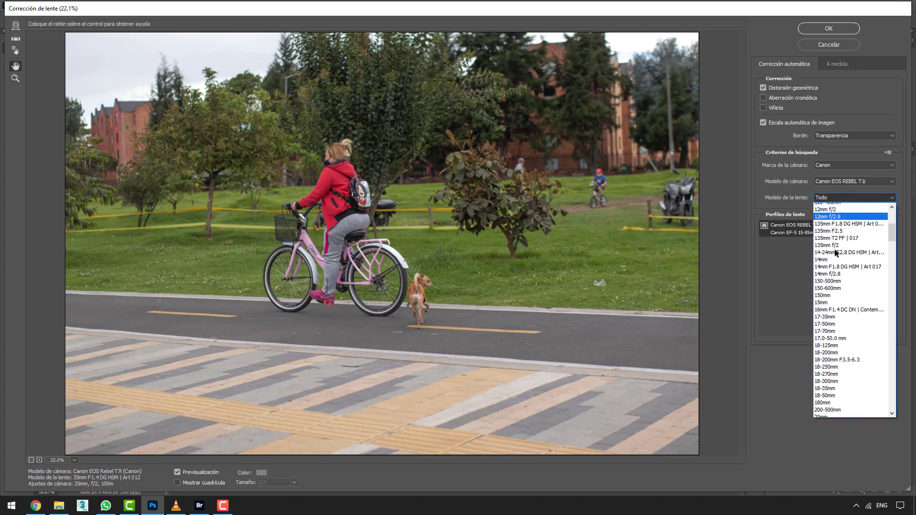
scroll(836, 253, down, 8)
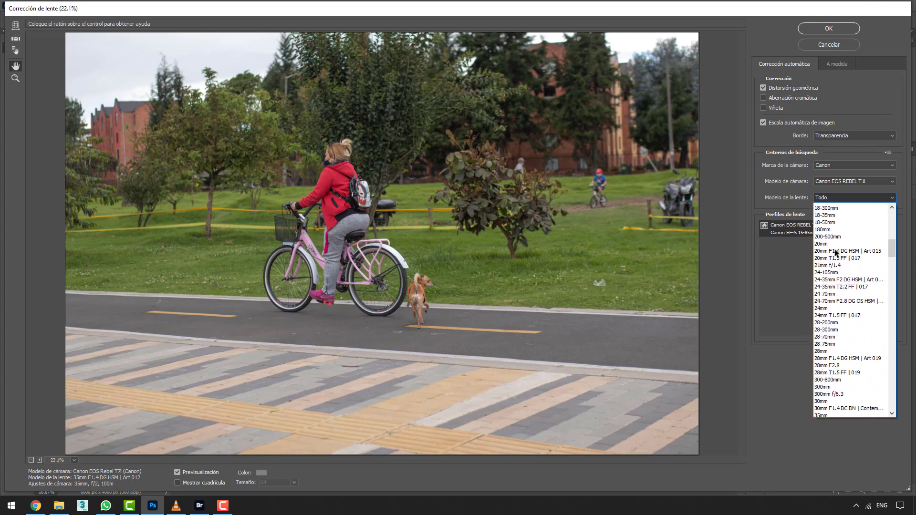
scroll(836, 258, down, 3)
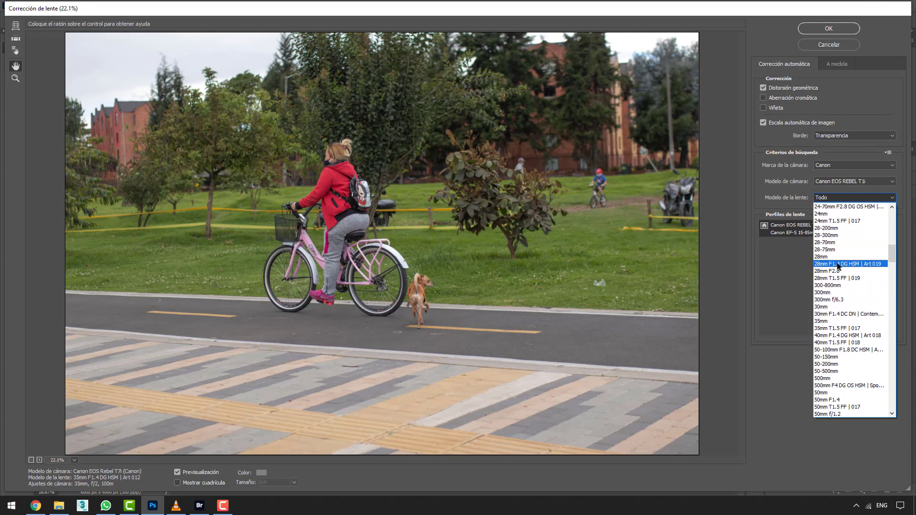
click(827, 314)
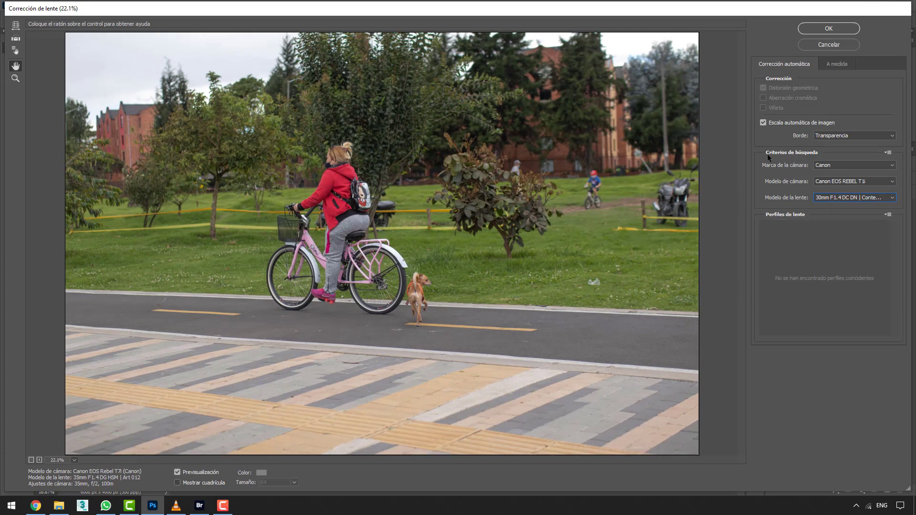
click(764, 124)
click(764, 123)
- Apply the Lens Correction filter to IMG_1451.CR2 with the chosen 30mm lens criteria, and undo it
click(840, 199)
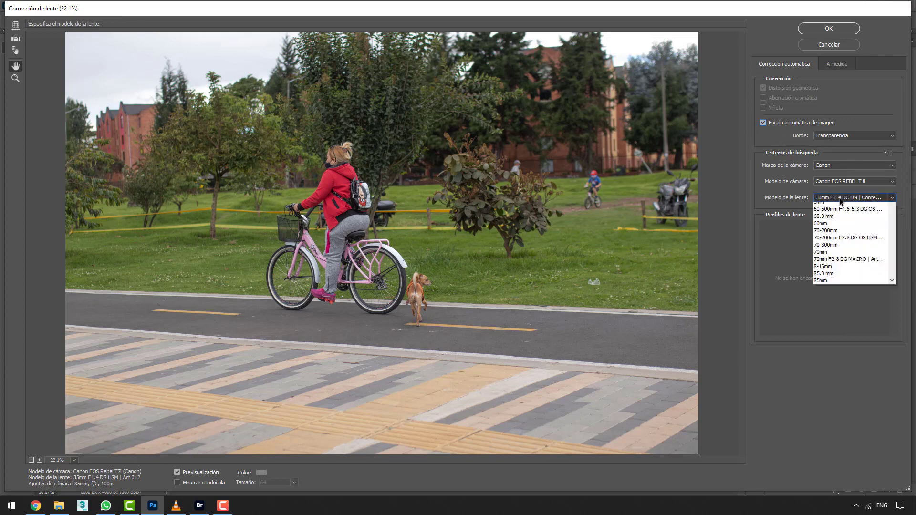
drag(891, 259, 893, 212)
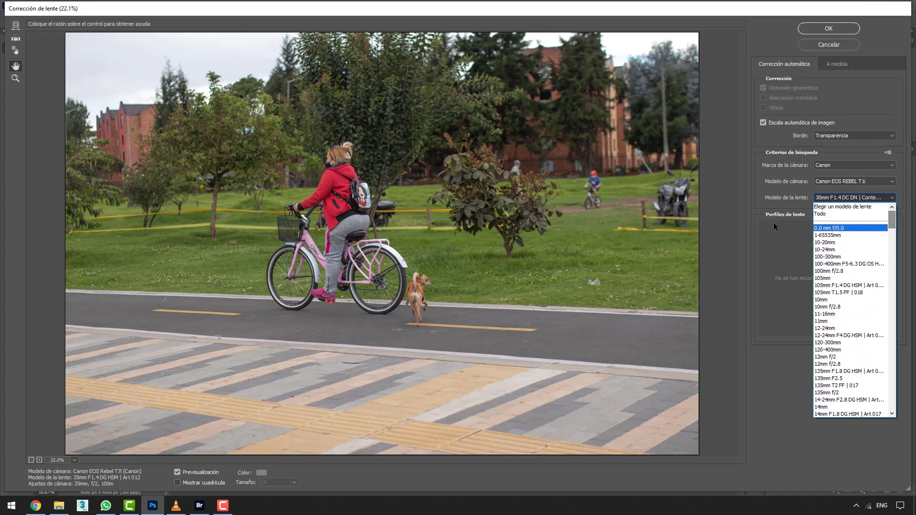
click(750, 195)
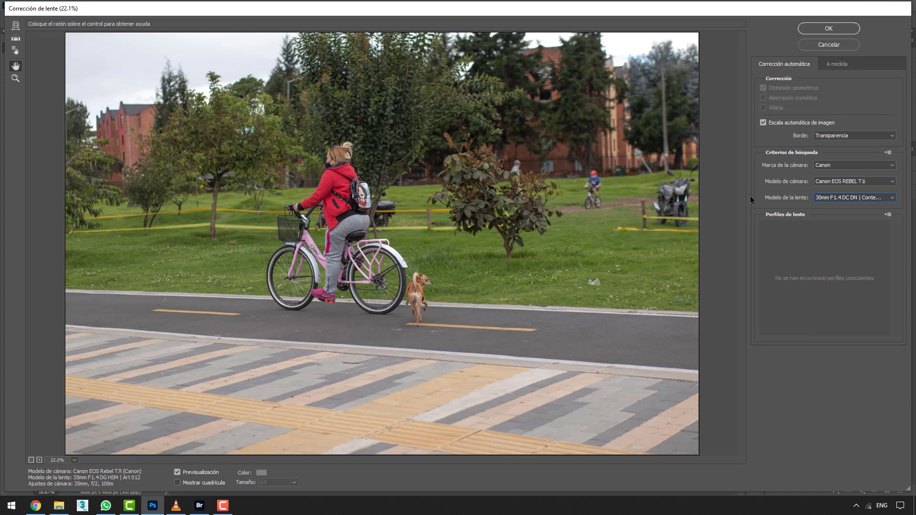
click(838, 29)
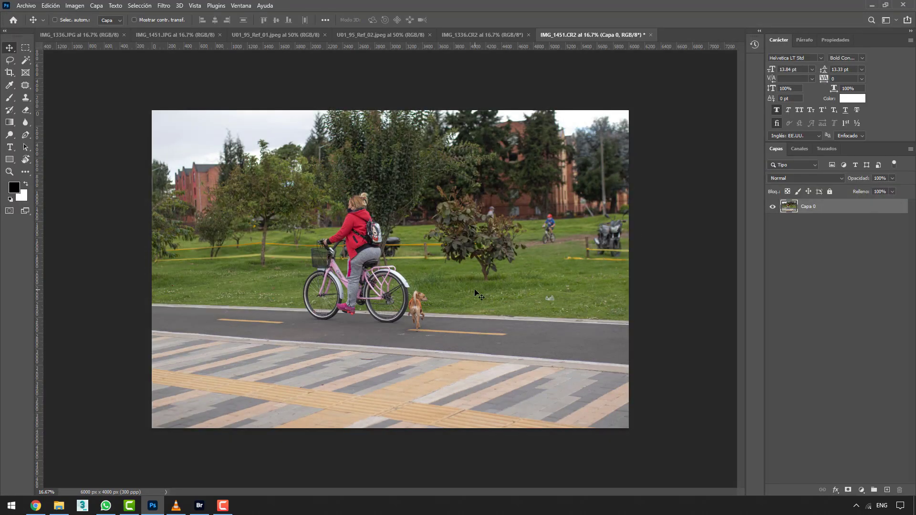
key(ctrl)
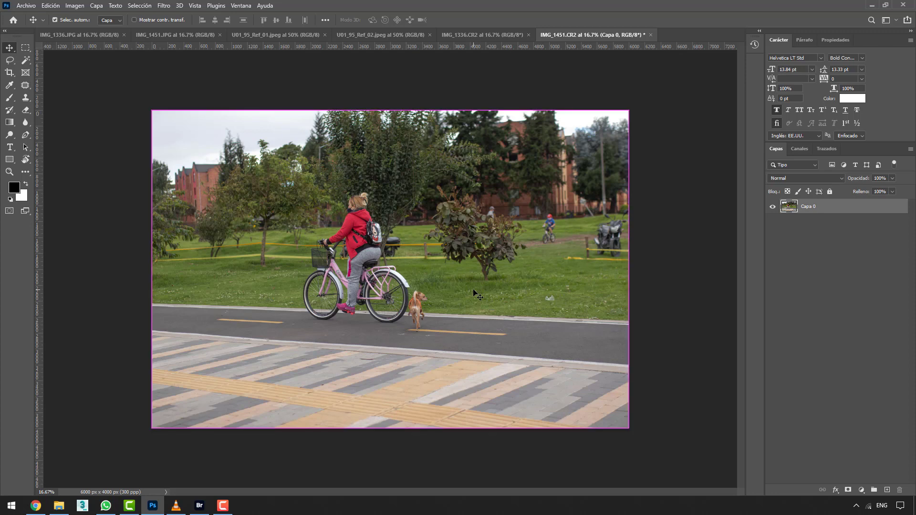
key(ctrl+z)
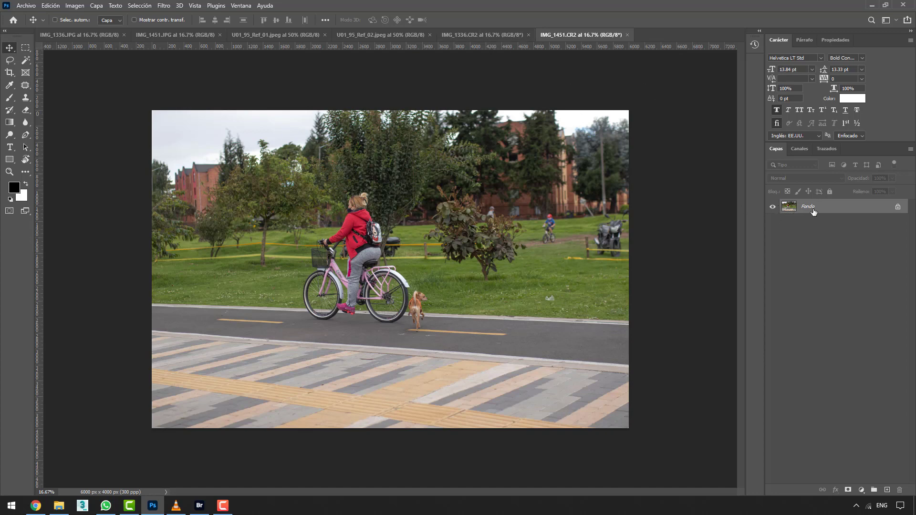
- Duplicate the background layer and start Lens Correction on the copy with the camera model set to Canon EOS REBEL T1i
key(ctrl+j)
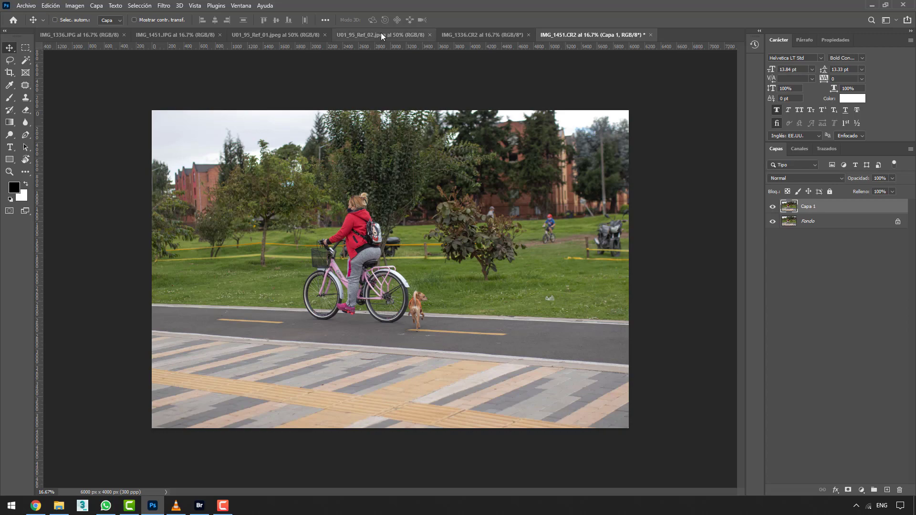
click(165, 6)
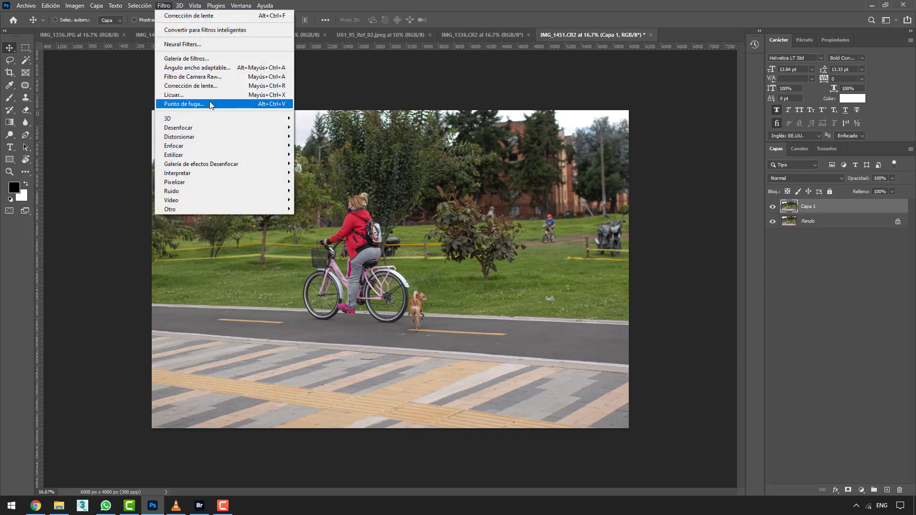
click(211, 85)
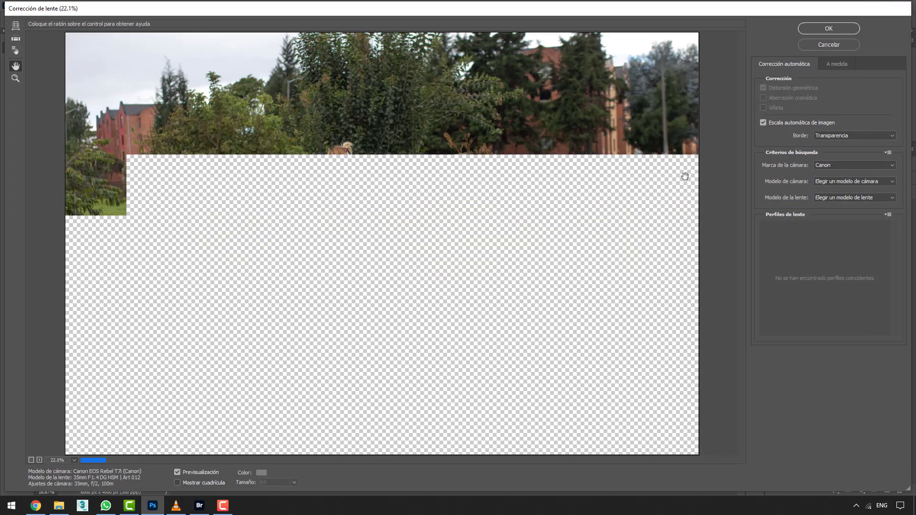
click(838, 182)
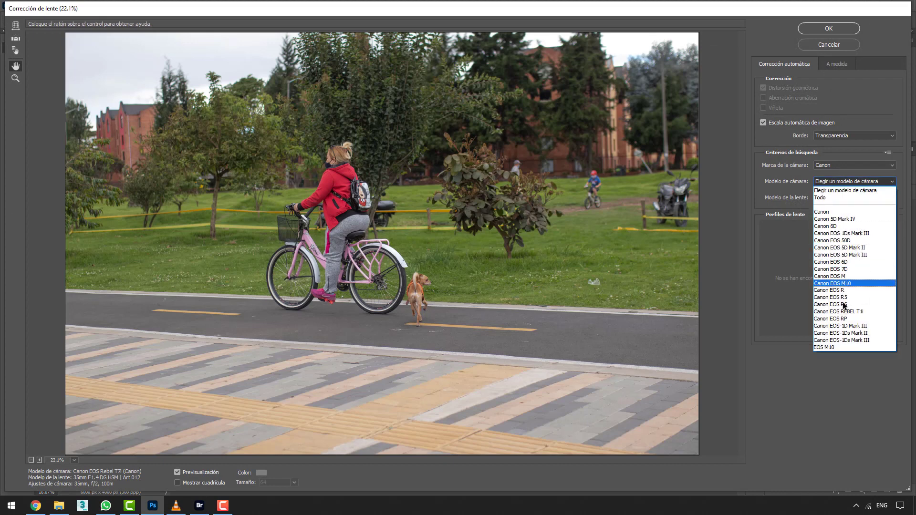
click(847, 313)
- Apply the lens correction with the 35mm lens model to the duplicate layer and compare it with the original
click(841, 197)
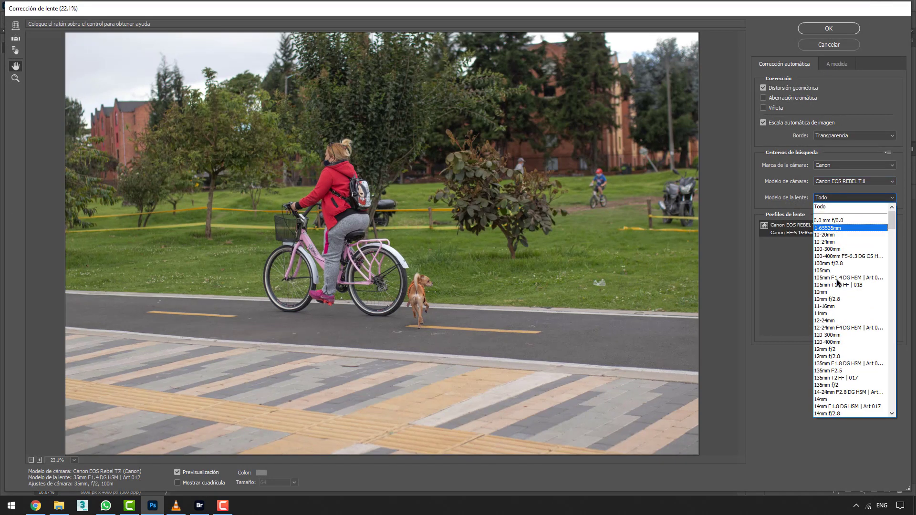
scroll(848, 346, down, 10)
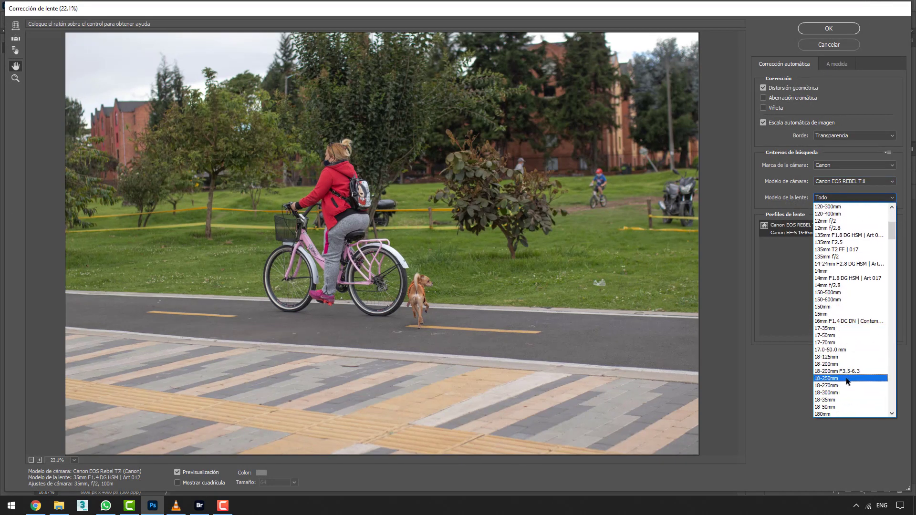
scroll(837, 329, down, 6)
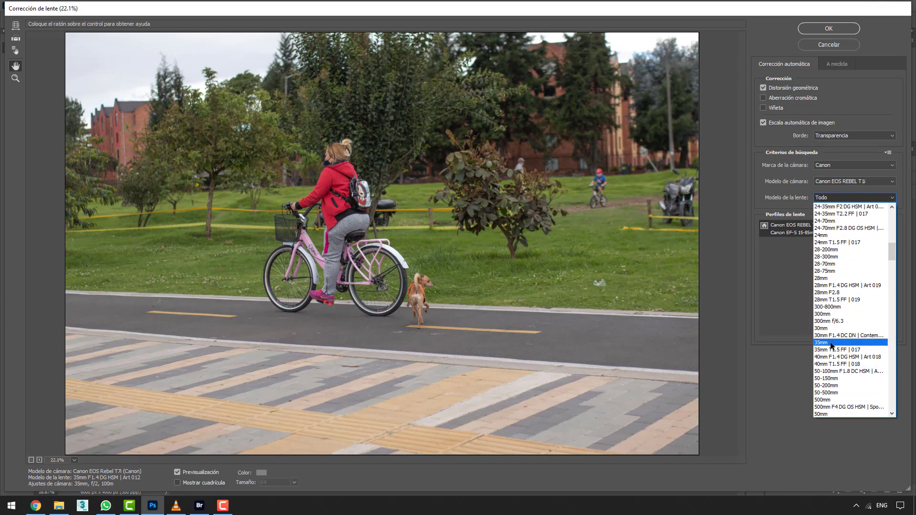
click(838, 356)
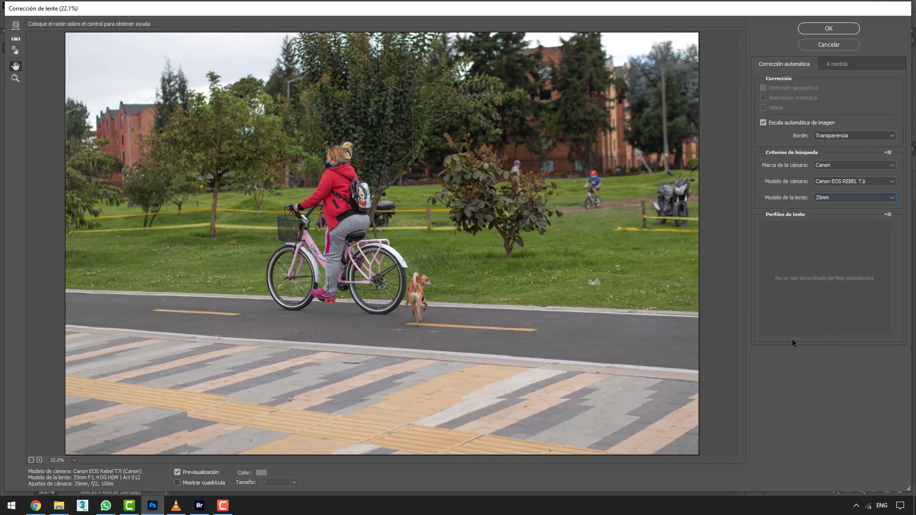
click(825, 30)
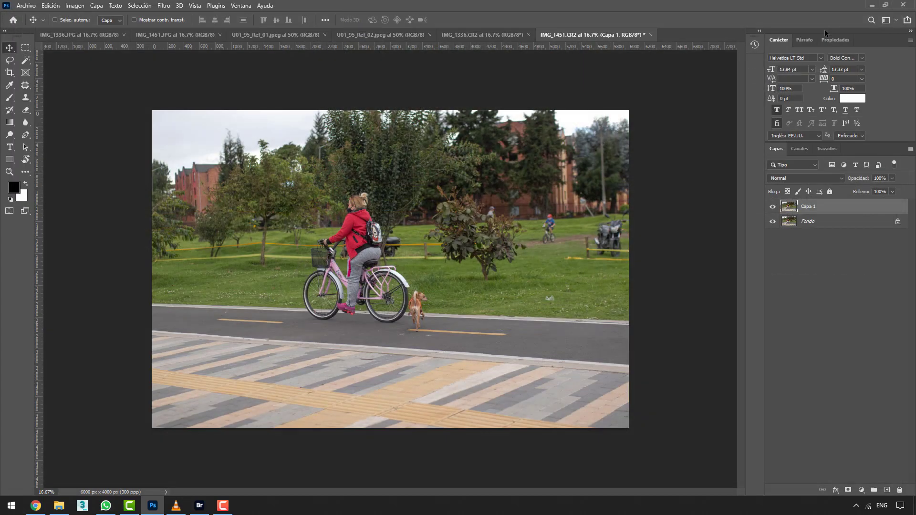
click(773, 208)
click(772, 209)
- Switch to the bedroom photo U01_95_Ref_02.jpeg and start the Lens Correction filter on it
click(460, 36)
click(393, 37)
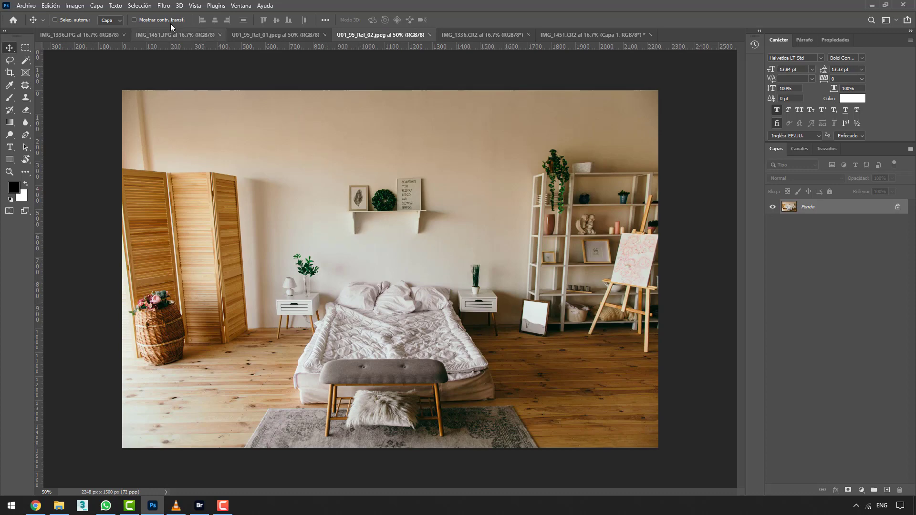
click(164, 6)
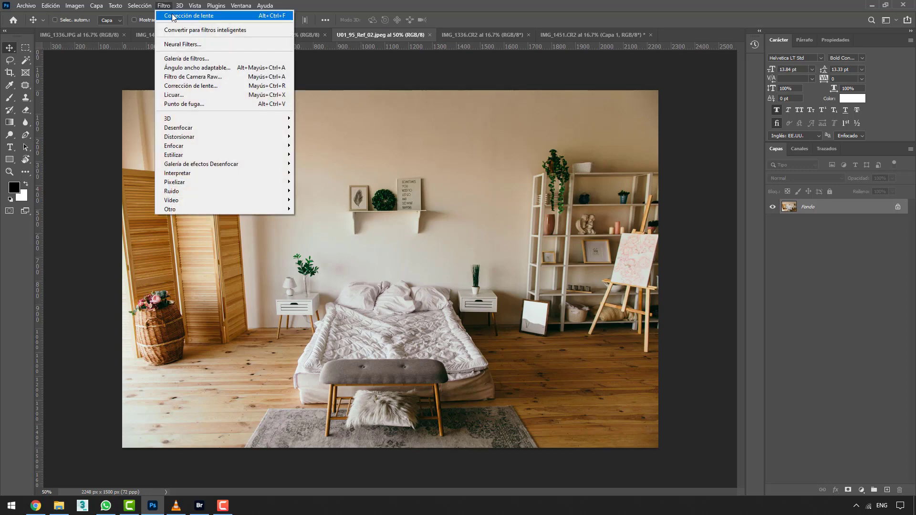
click(186, 87)
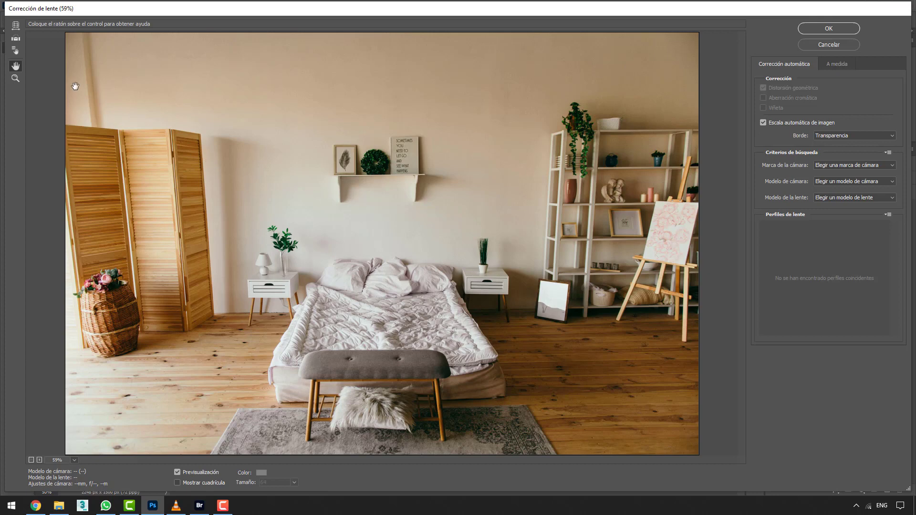
- Adjust the bedroom photo's lens distortion freehand with the Remove Distortion tool
click(15, 26)
drag(486, 284, 485, 284)
mouse_move(389, 226)
mouse_down()
mouse_move(450, 266)
mouse_move(484, 308)
mouse_move(385, 216)
mouse_move(384, 228)
mouse_up()
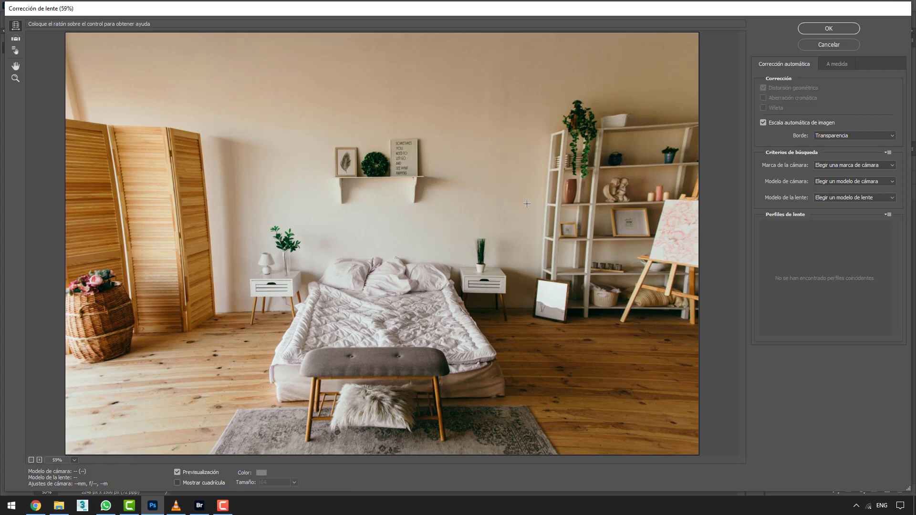
- Rotate the bedroom photo with the Straighten tool using diagonal reference lines, and level it along the base of the wall
click(20, 39)
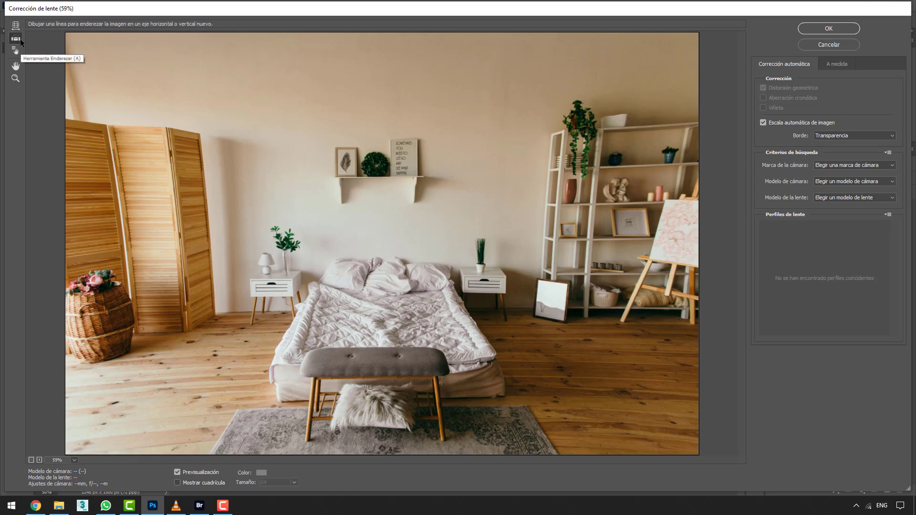
mouse_move(213, 258)
mouse_down()
mouse_move(267, 276)
mouse_move(352, 278)
mouse_move(389, 317)
mouse_move(391, 347)
mouse_move(371, 377)
mouse_up()
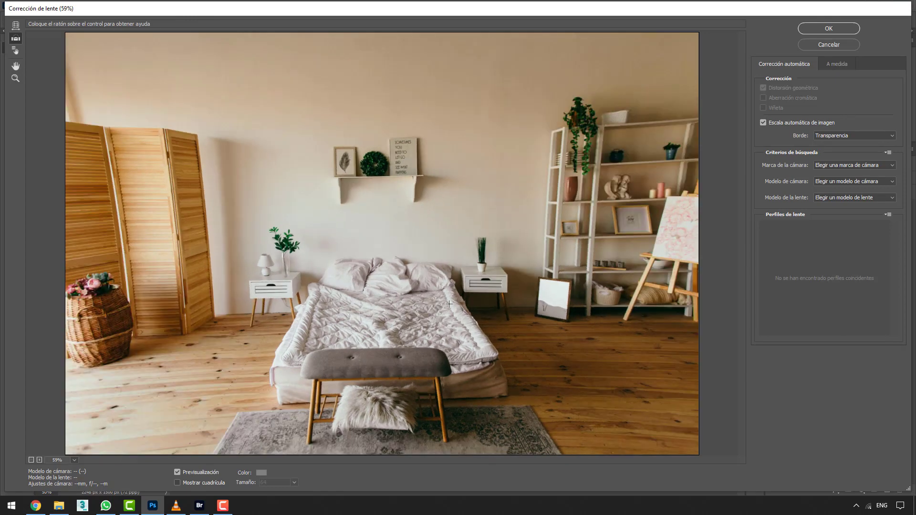
drag(453, 283, 504, 369)
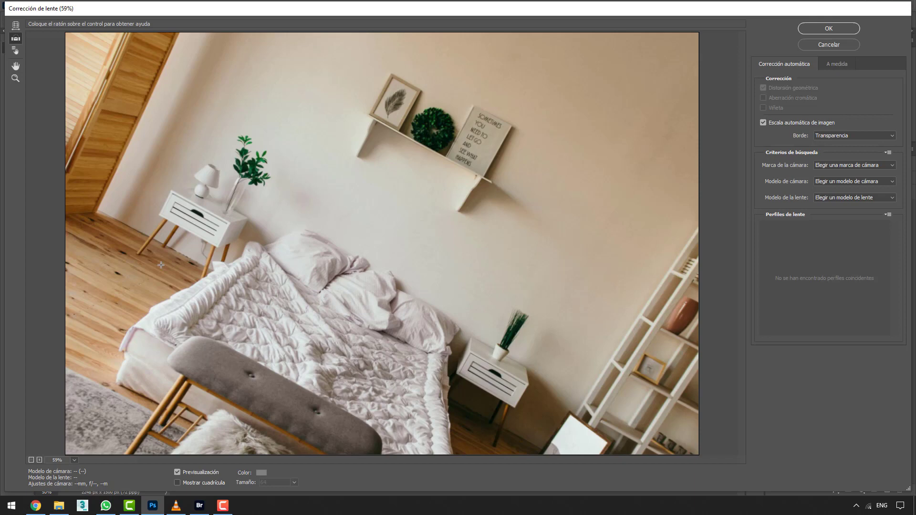
drag(117, 223, 217, 272)
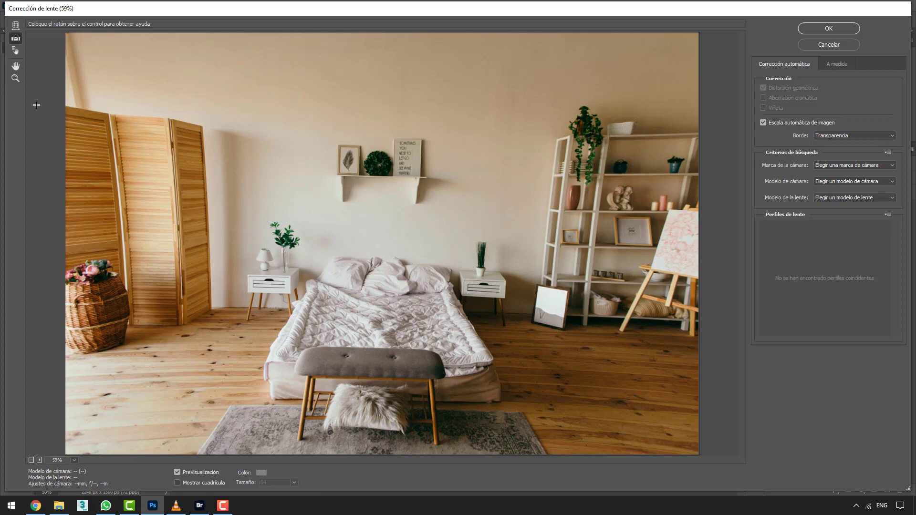
- Reposition the alignment grid over the bedroom photo and readjust the lens distortion against it
click(15, 50)
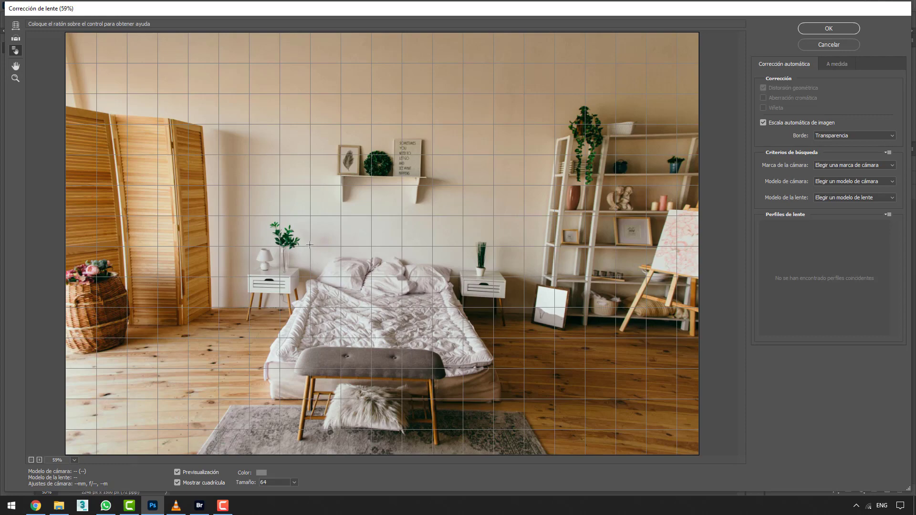
drag(311, 246, 269, 243)
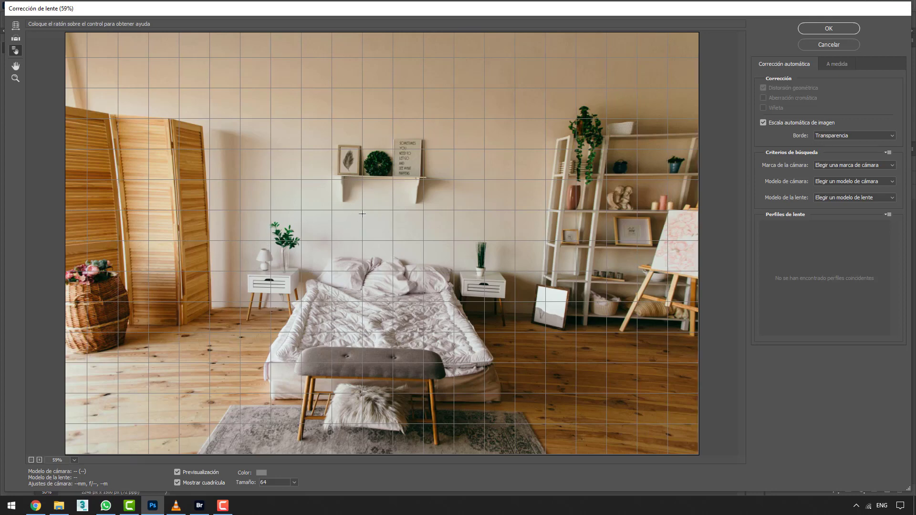
click(15, 38)
click(15, 26)
drag(395, 270, 404, 299)
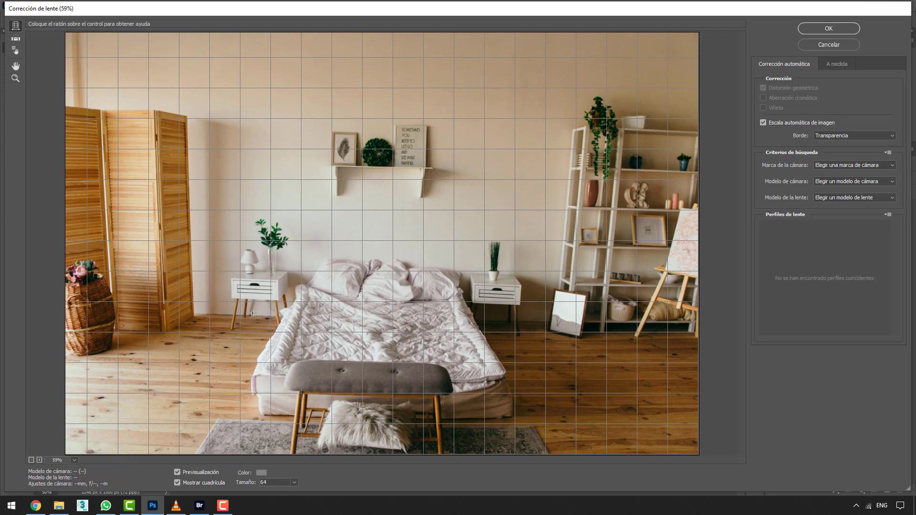
- Examine the bed and nightstand details at different magnifications using the Hand and Zoom tools
click(21, 67)
scroll(377, 237, up, 1)
scroll(396, 243, up, 1)
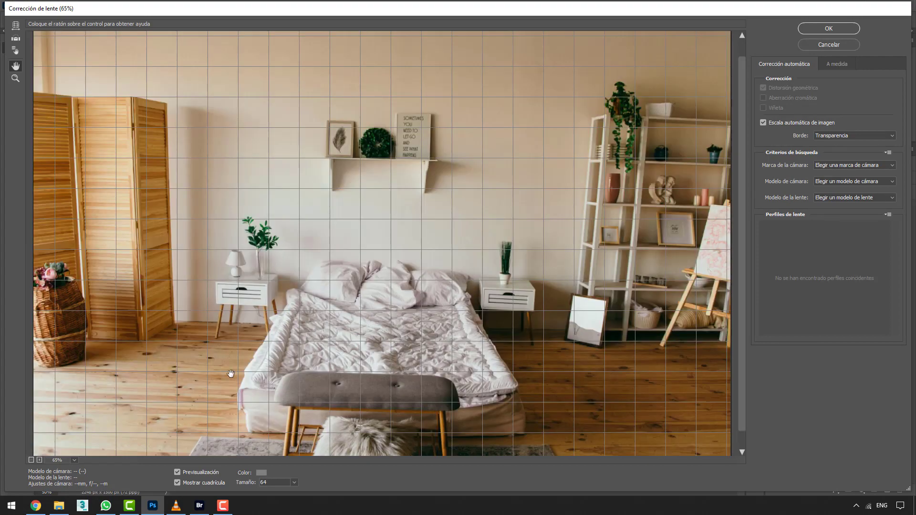
click(39, 460)
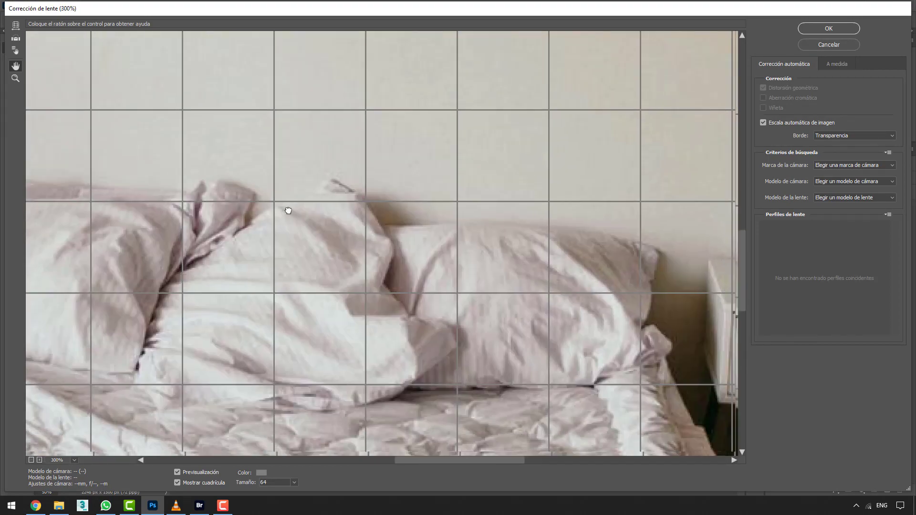
drag(288, 210, 248, 168)
drag(664, 367, 278, 184)
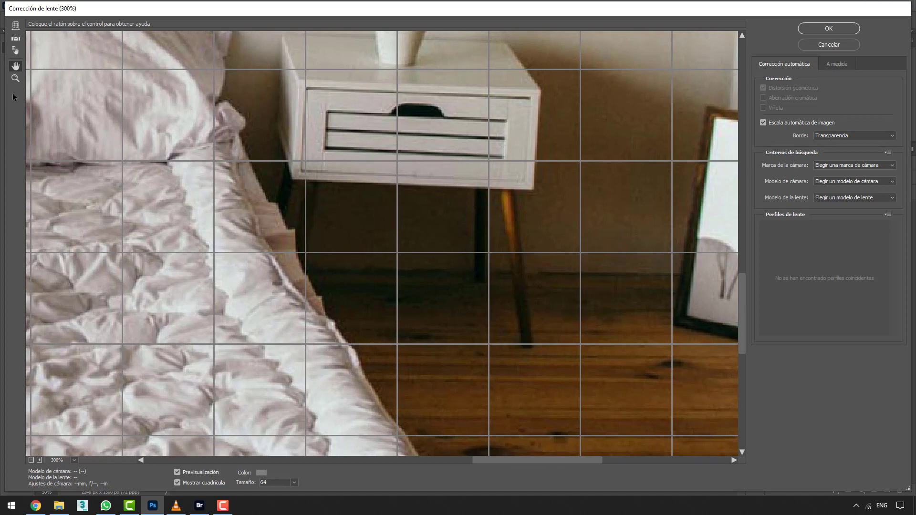
click(15, 78)
drag(423, 169, 310, 266)
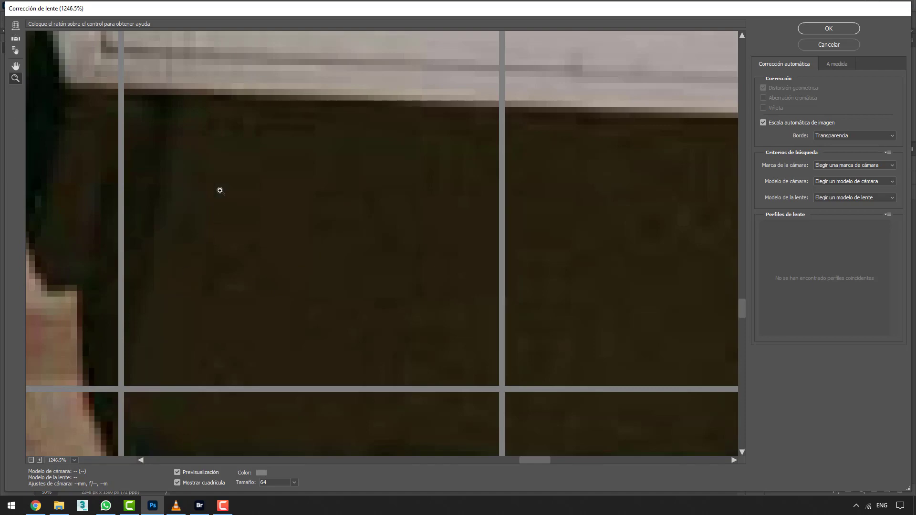
scroll(218, 190, down, 3)
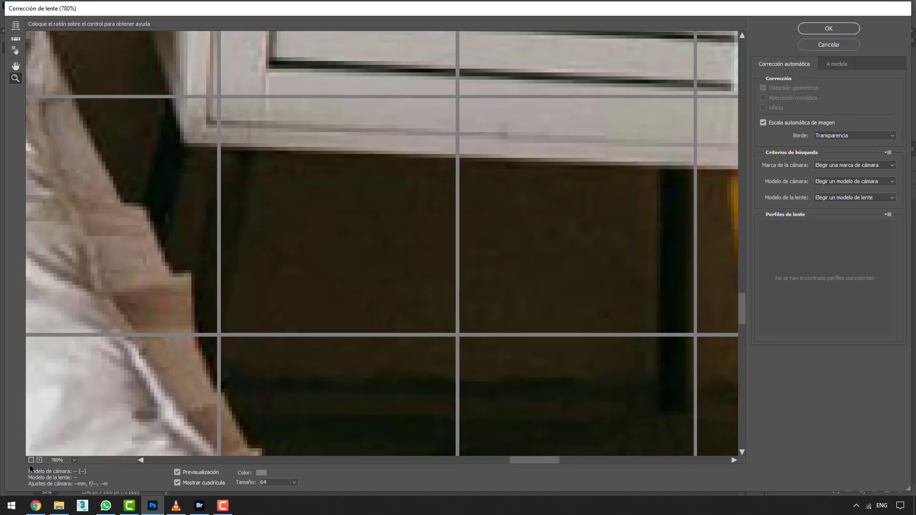
click(30, 460)
click(30, 460)
click(30, 460)
click(30, 461)
click(30, 460)
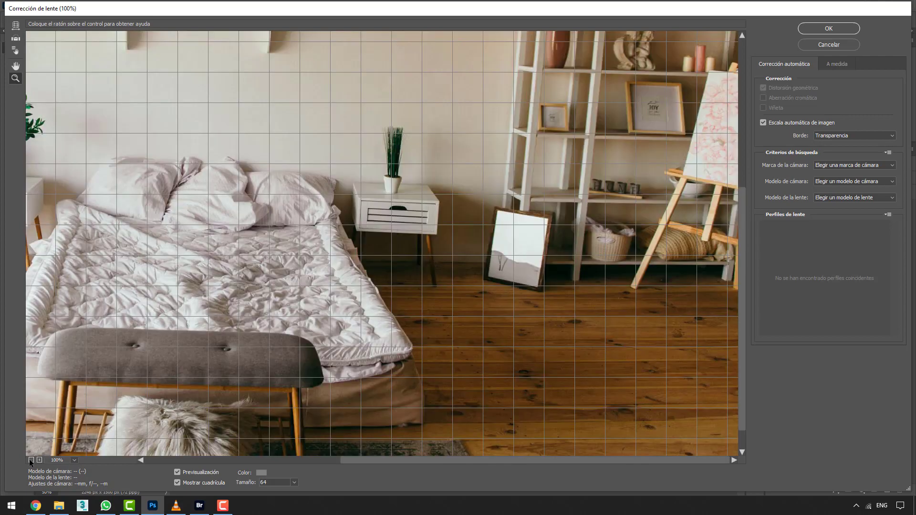
click(30, 460)
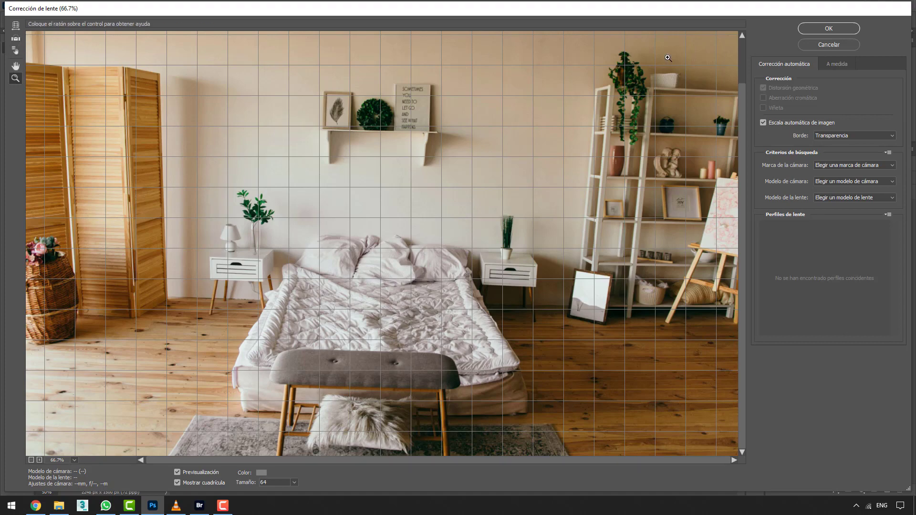
- Discard the pending lens adjustments and restart the Lens Correction filter on U01_95_Ref_02.jpeg
click(843, 44)
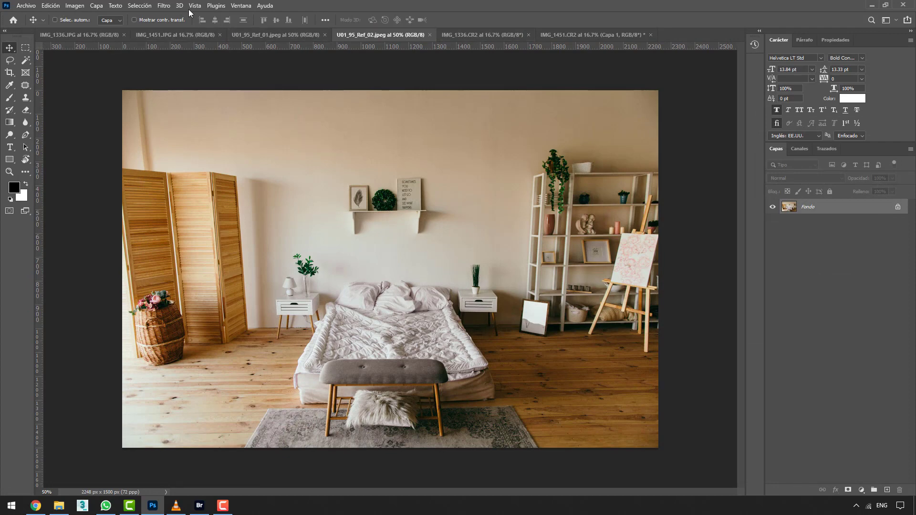
click(158, 6)
click(197, 87)
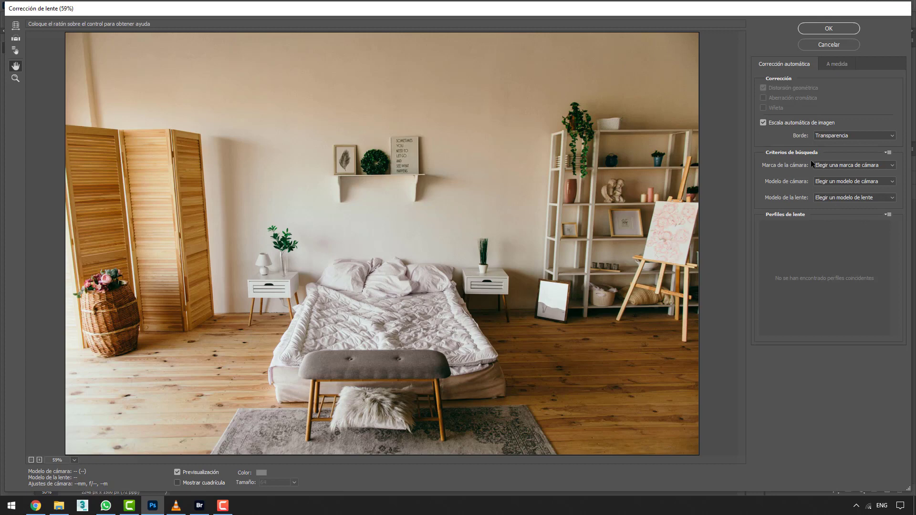
- Try a custom geometric distortion correction of -53.00 on the bedroom photo and reset it to 0.00
click(829, 65)
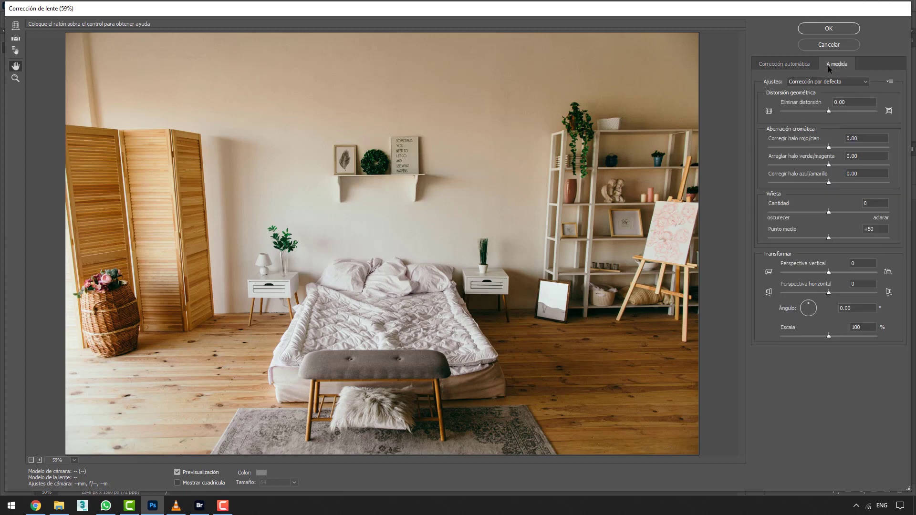
click(835, 83)
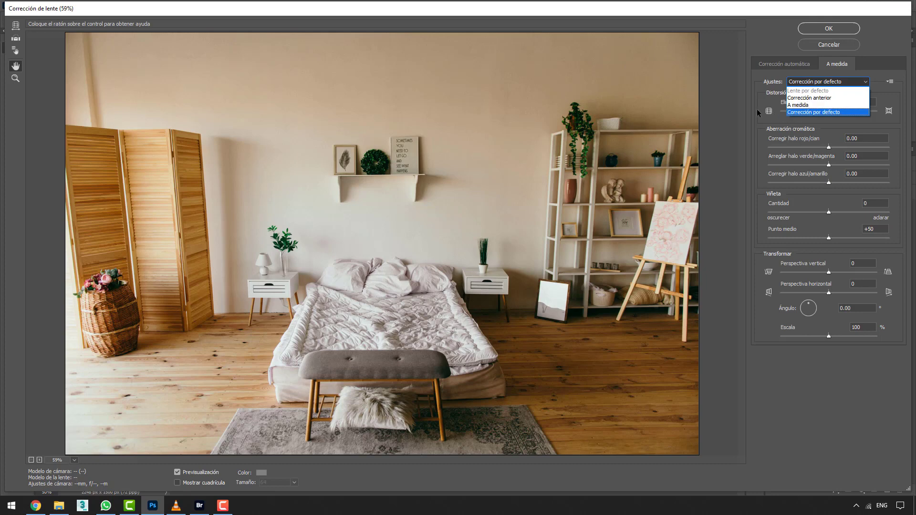
click(743, 98)
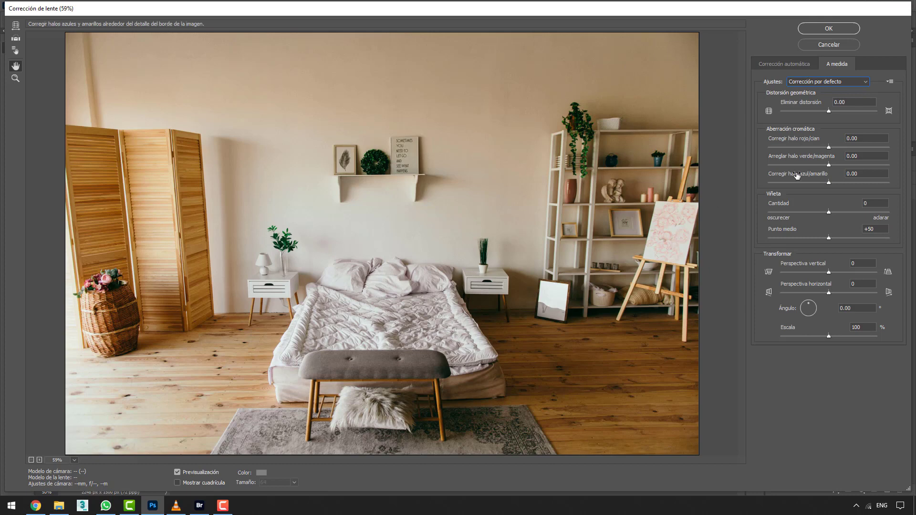
click(830, 113)
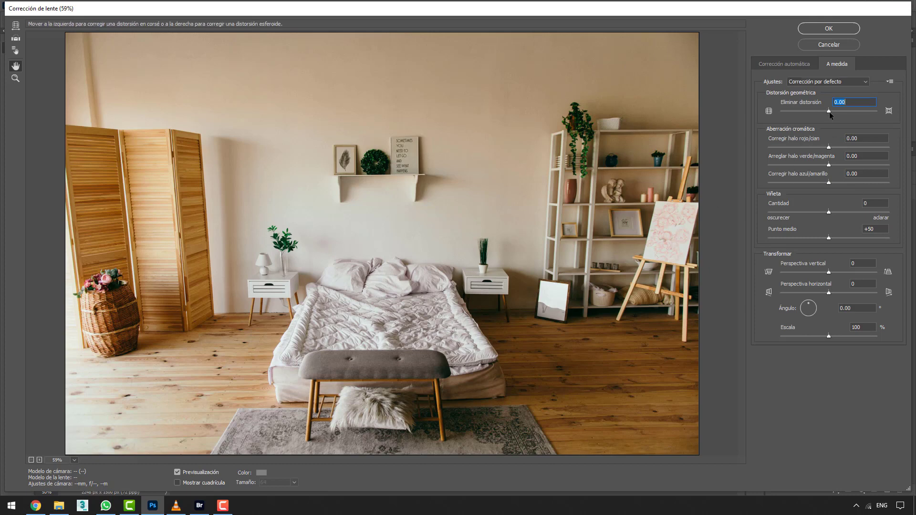
drag(830, 113, 803, 113)
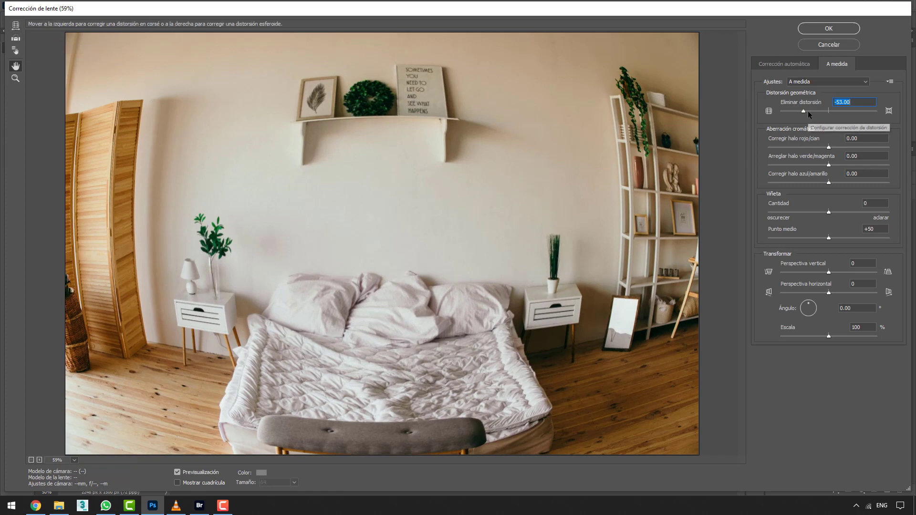
drag(803, 111, 835, 117)
text(0)
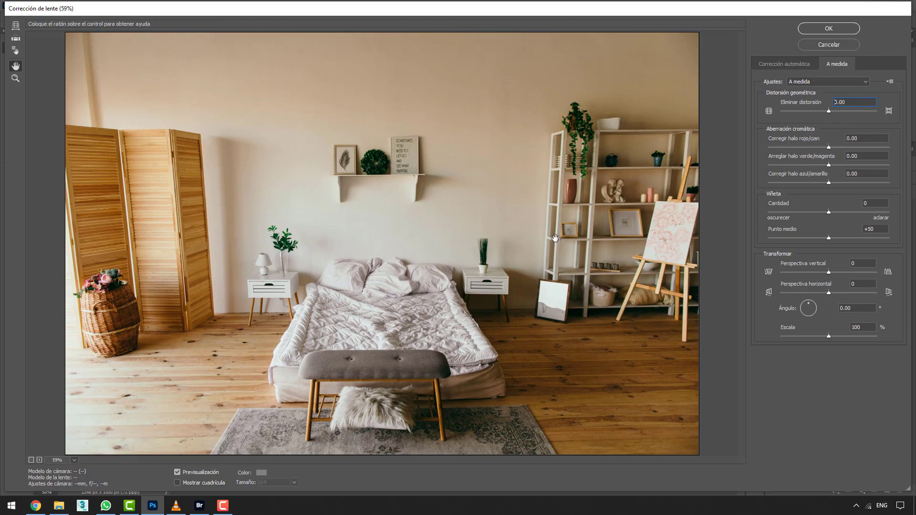
- Try a red/cyan fringe correction of -0.79 on the bedroom photo and cancel the Lens Correction filter
scroll(555, 238, up, 2)
scroll(561, 305, up, 5)
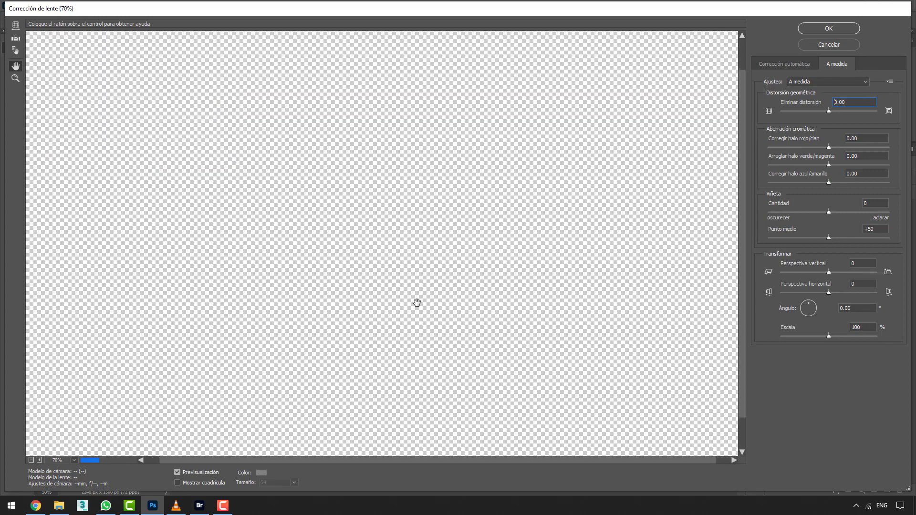
scroll(416, 301, up, 2)
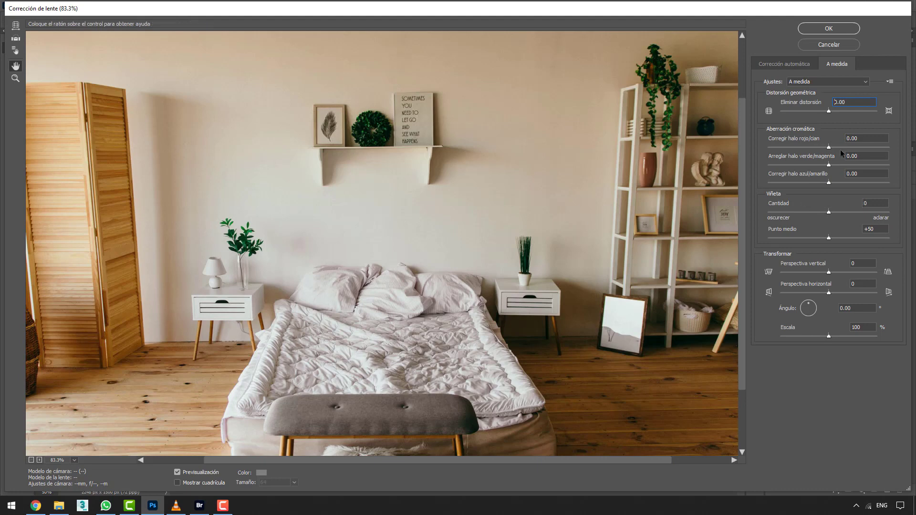
drag(829, 149, 821, 148)
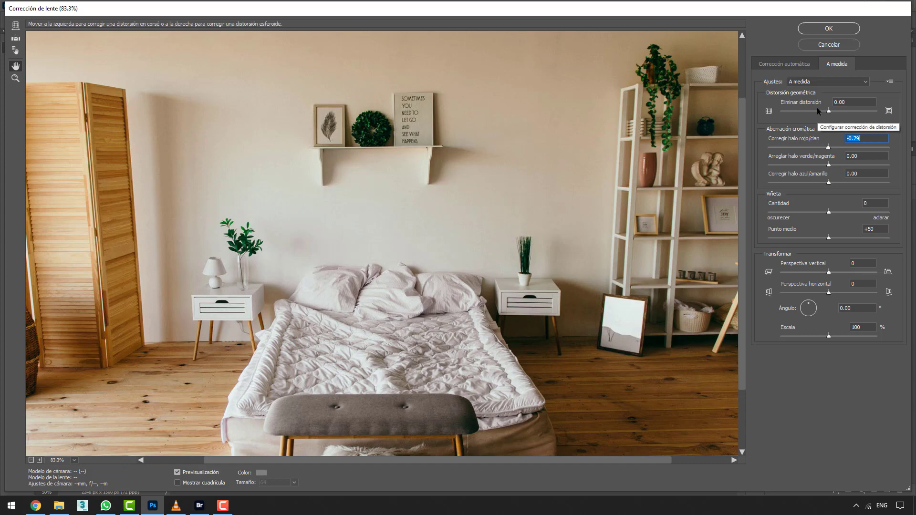
click(821, 44)
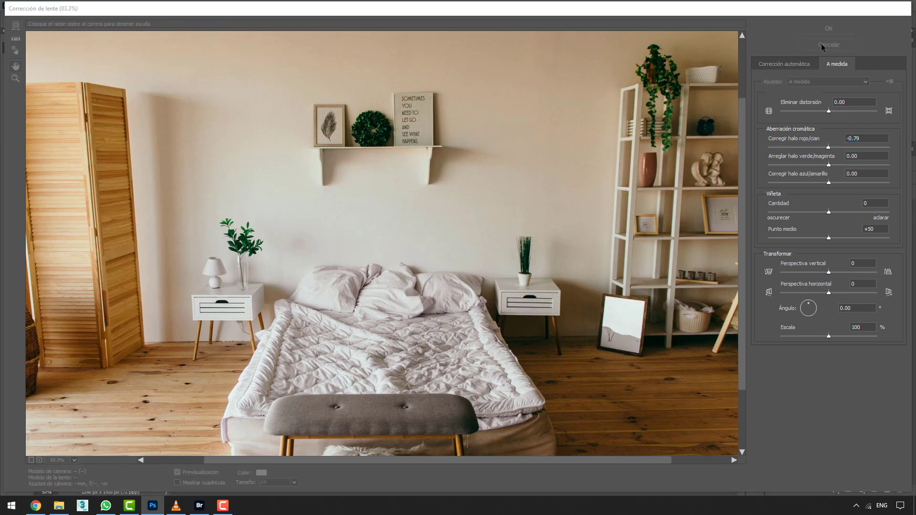
- Examine the rooftops, tree edges and bicycle wheel in IMG_1451.CR2 at high magnification for colour fringing
click(468, 35)
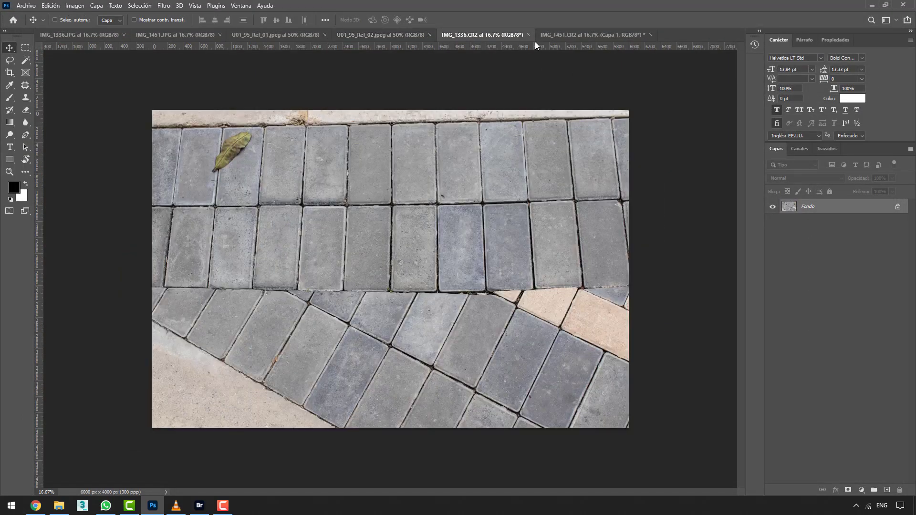
click(572, 36)
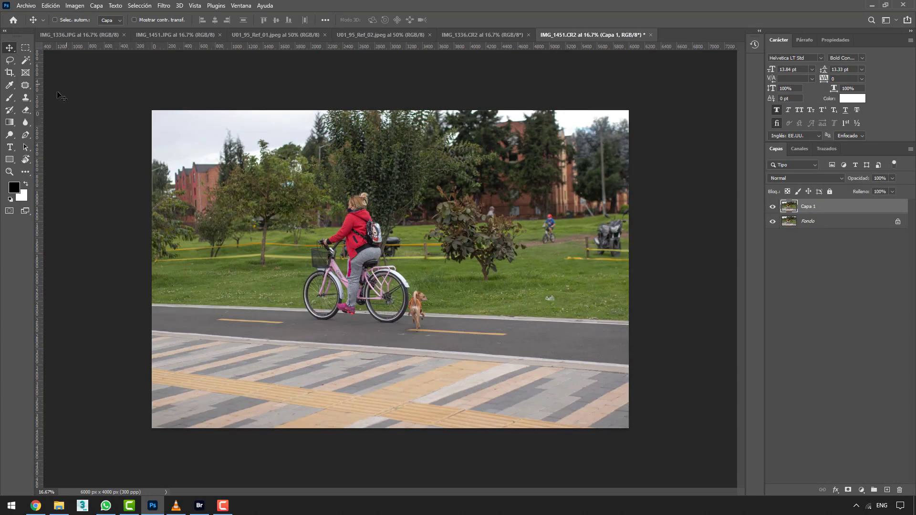
click(10, 172)
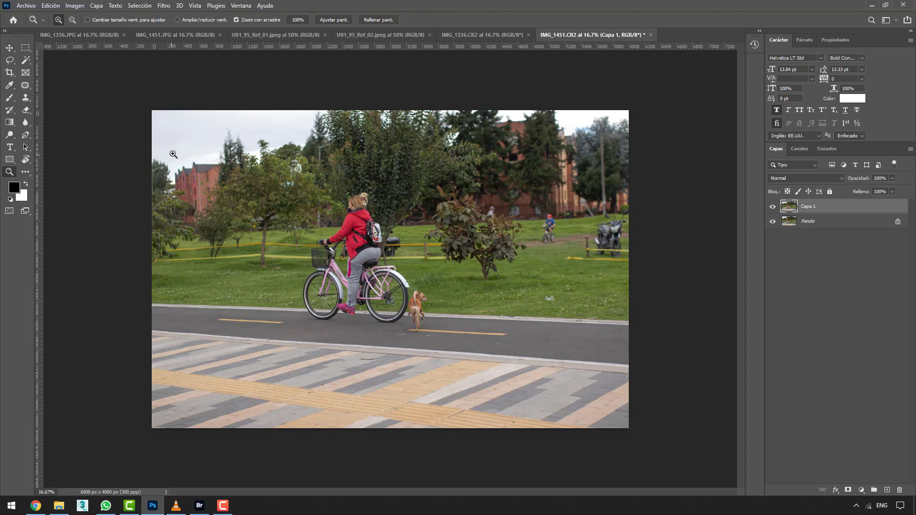
drag(173, 155, 267, 189)
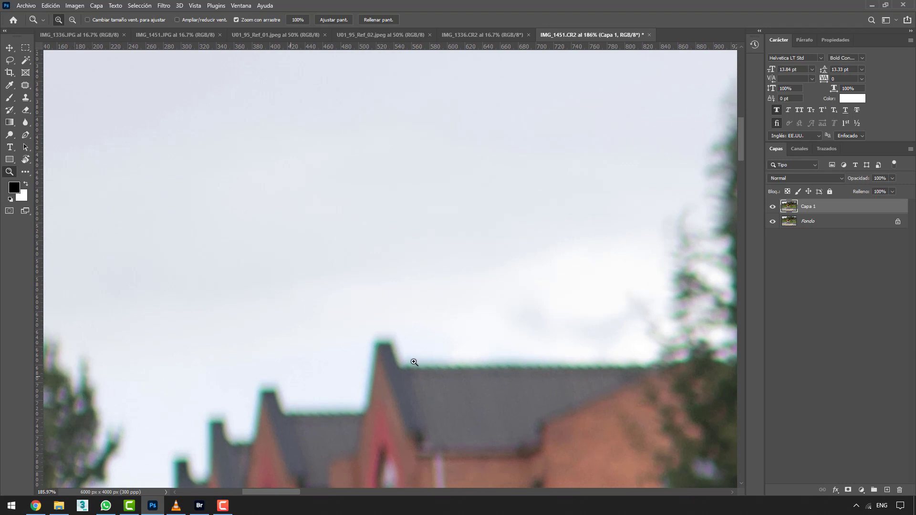
drag(687, 317, 472, 265)
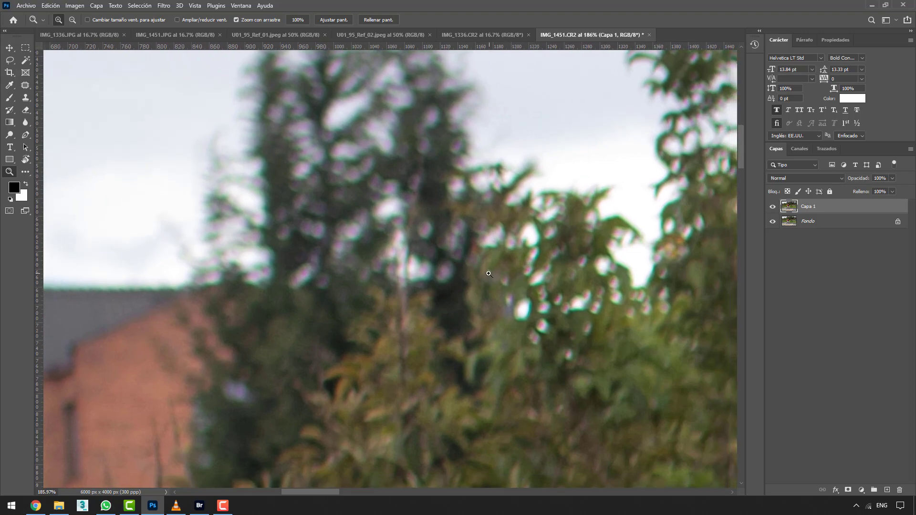
drag(569, 300, 374, 159)
drag(462, 321, 424, 218)
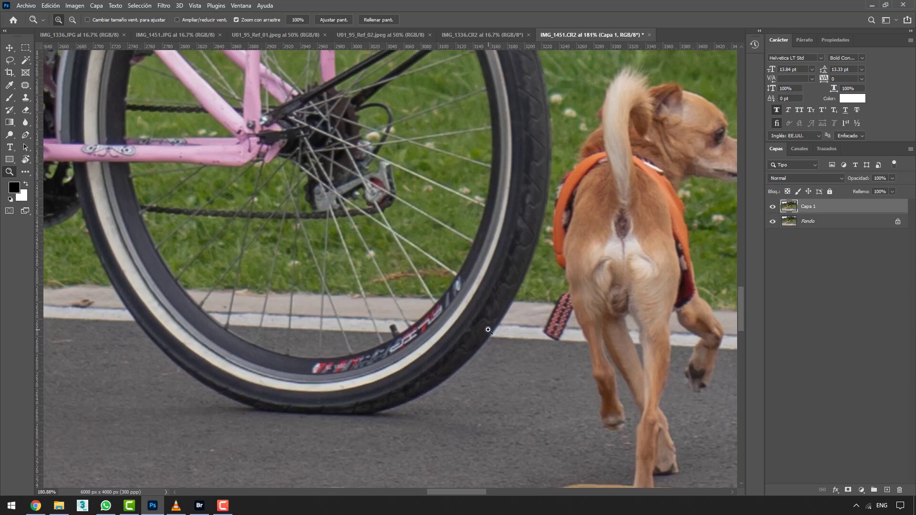
drag(489, 329, 501, 326)
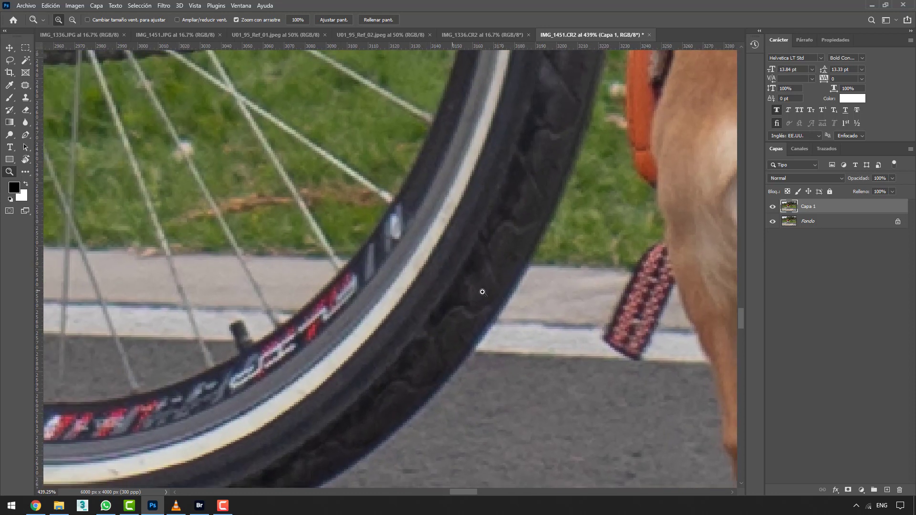
drag(482, 292, 339, 288)
- Start the Lens Correction filter on the Capa 1 layer of IMG_1451.CR2 and show its custom settings
click(164, 5)
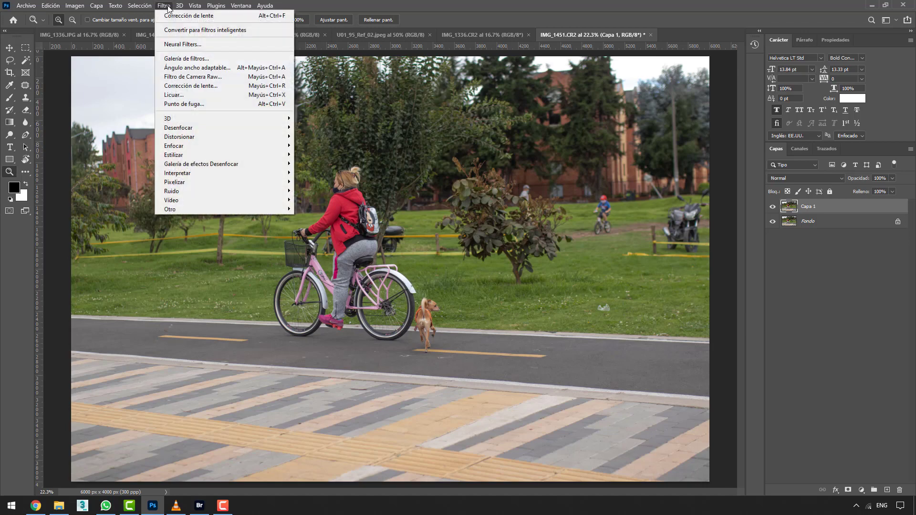
click(199, 86)
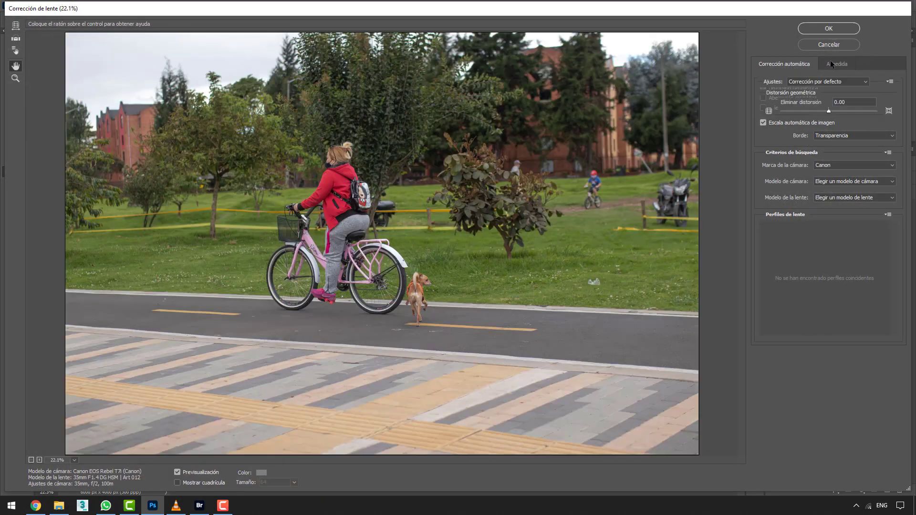
click(831, 64)
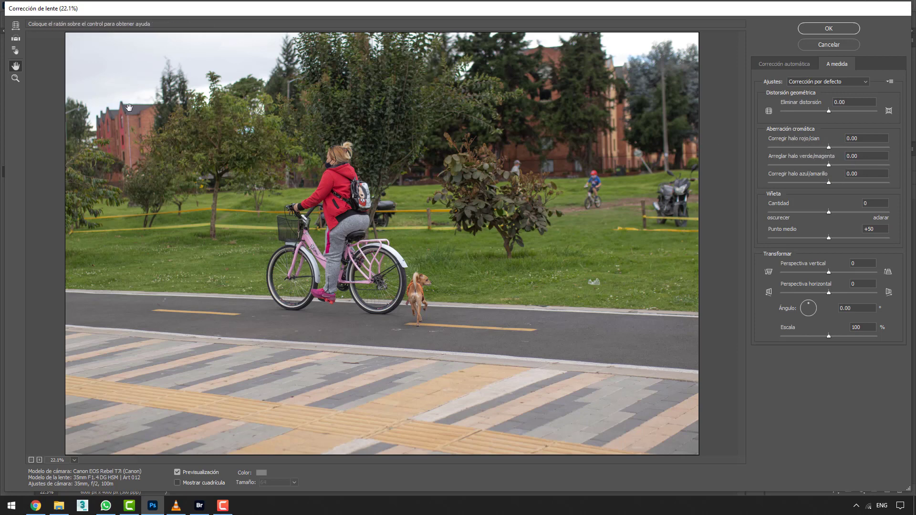
- Correct the chromatic aberration along the building's roofline with red/cyan at +29.37, green/magenta at -11.90 and blue/yellow at -9.52
click(16, 79)
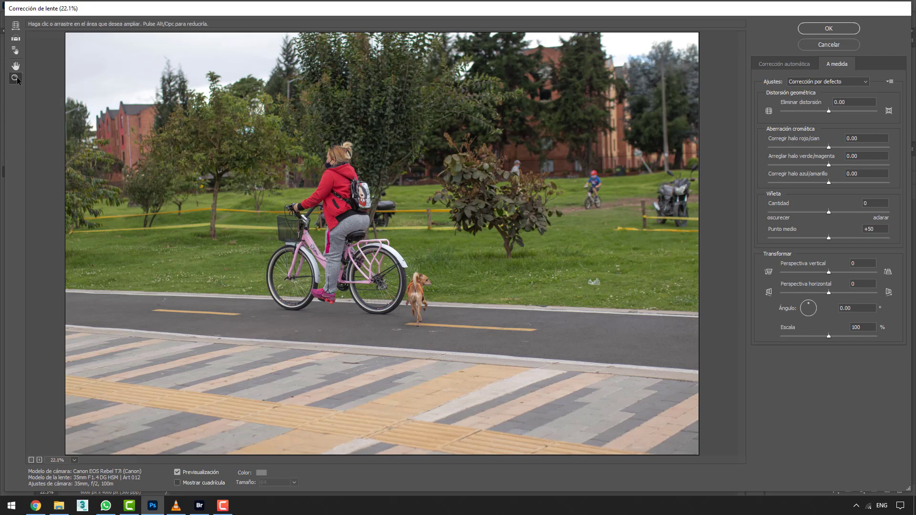
drag(120, 104, 143, 124)
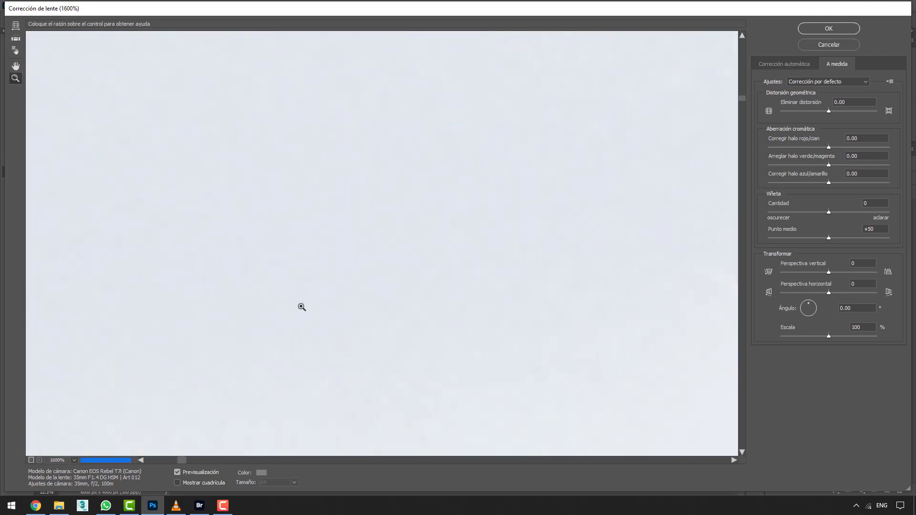
scroll(281, 187, down, 1)
scroll(281, 186, down, 1)
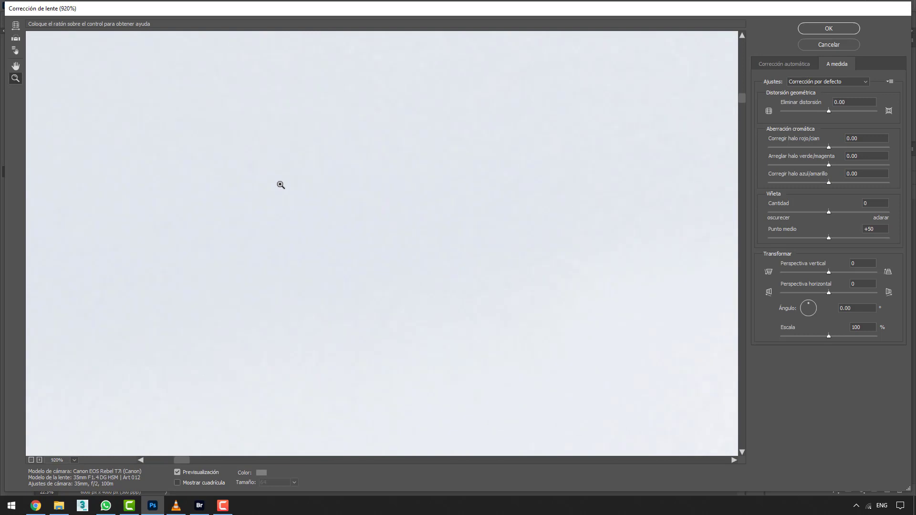
scroll(348, 198, down, 1)
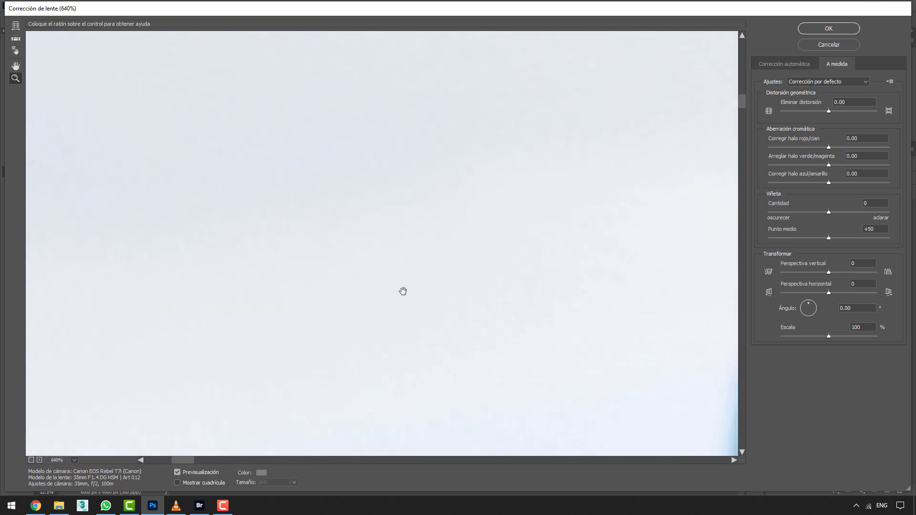
scroll(317, 242, down, 3)
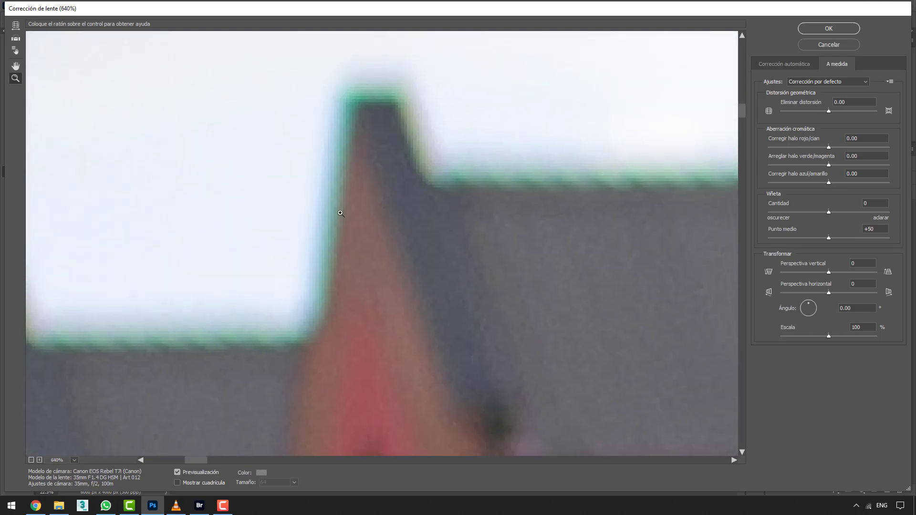
scroll(325, 200, down, 1)
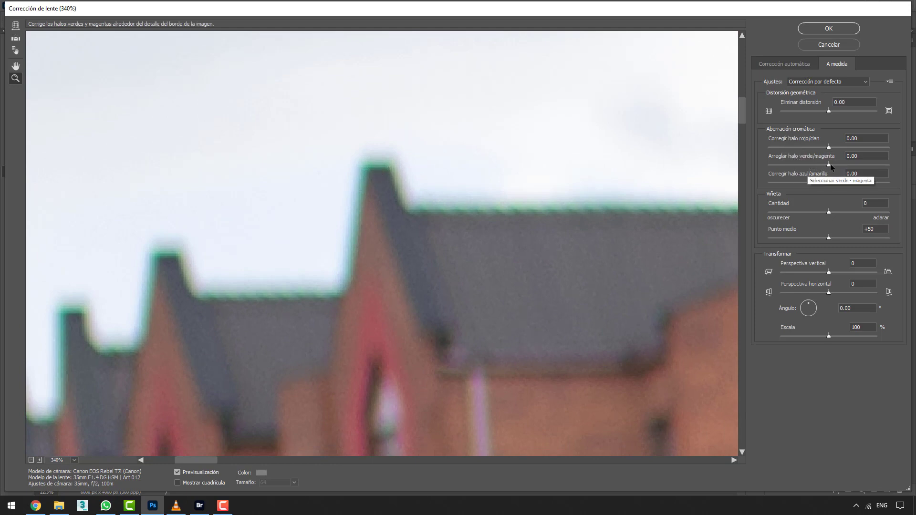
drag(830, 164, 777, 165)
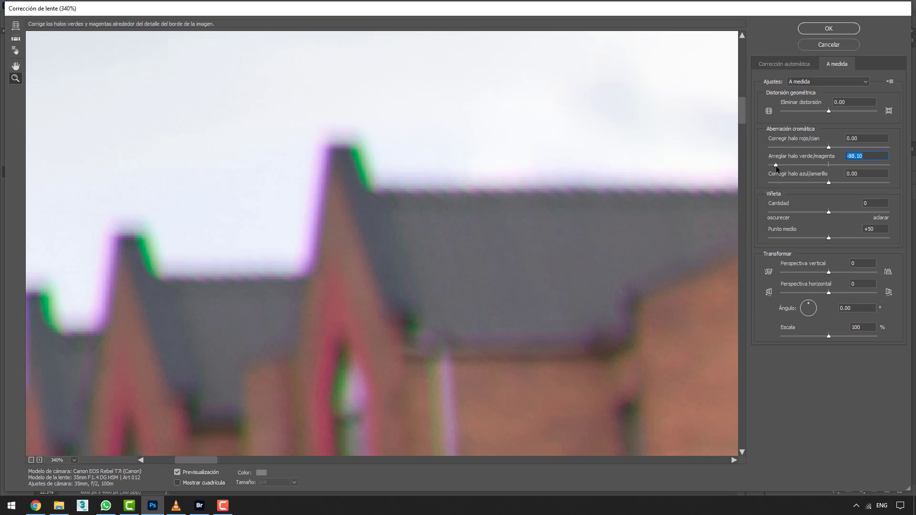
drag(776, 165, 822, 165)
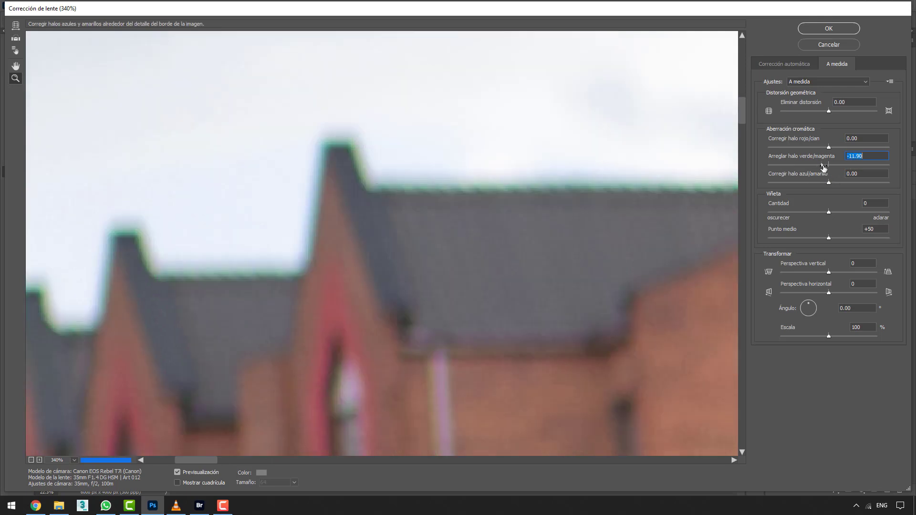
drag(829, 183, 815, 183)
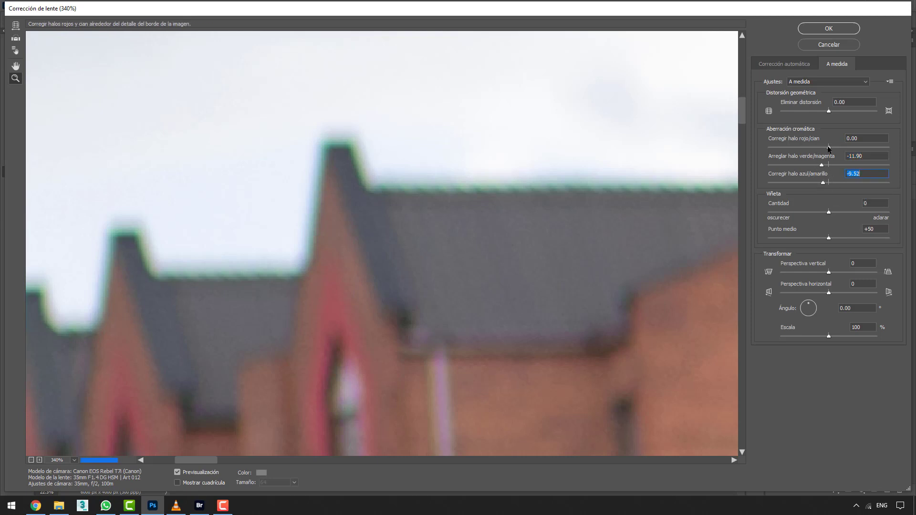
mouse_move(829, 150)
mouse_down()
mouse_move(870, 142)
mouse_move(786, 142)
mouse_move(844, 148)
mouse_up()
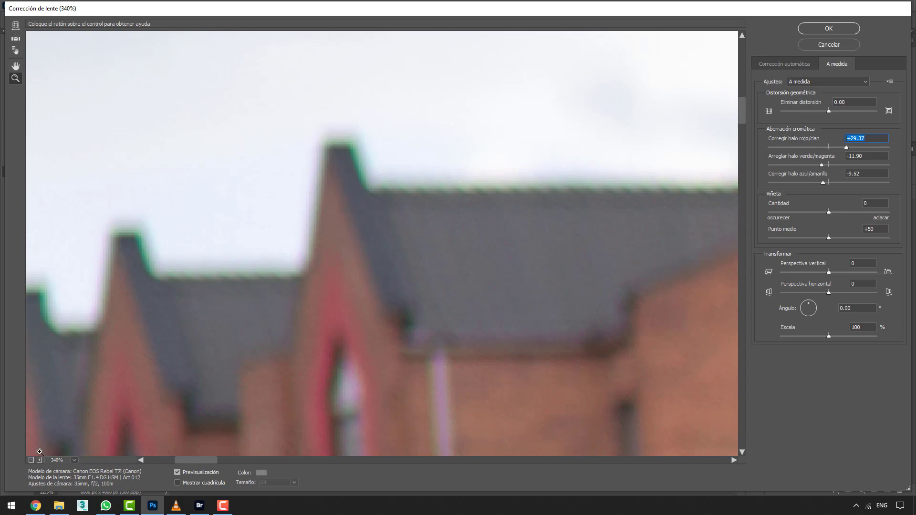
- Review the corrected roofline, trees and bicycle's rear wheel at several magnifications and apply the Lens Correction filter
click(74, 460)
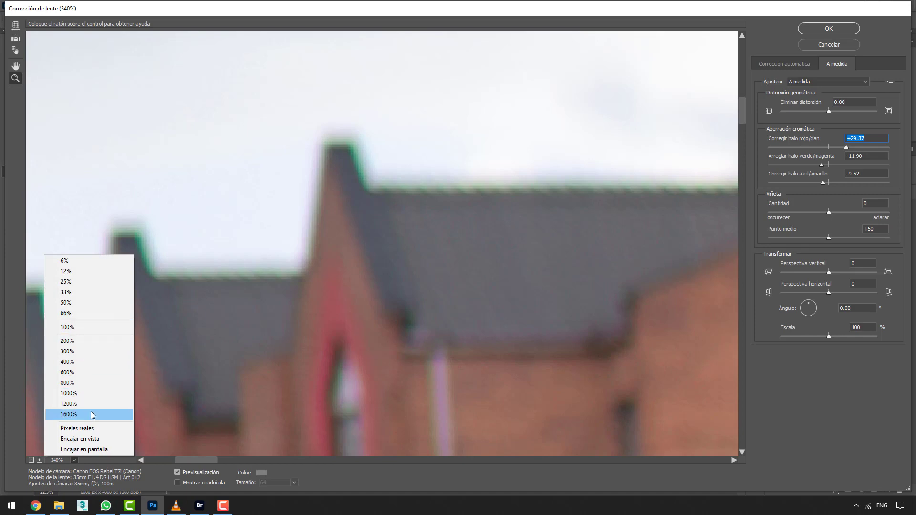
click(71, 327)
scroll(356, 236, down, 2)
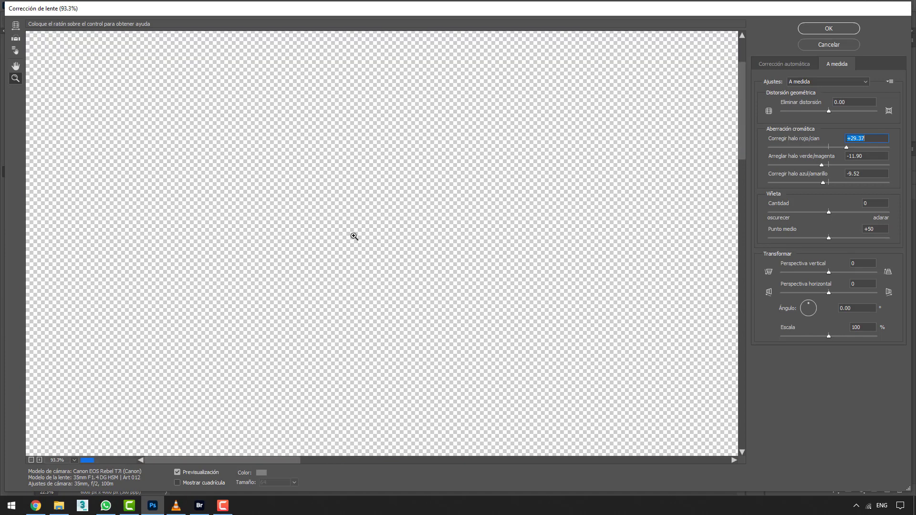
scroll(354, 229, down, 1)
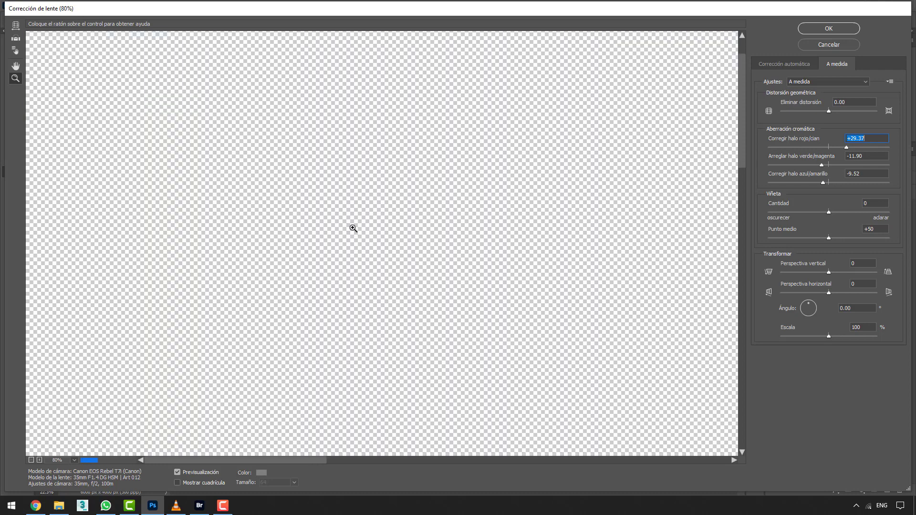
scroll(353, 227, down, 1)
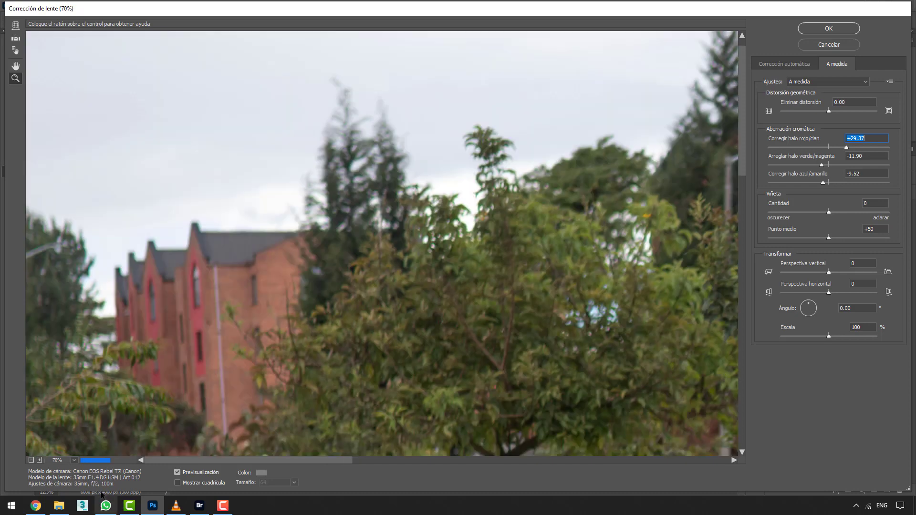
click(74, 460)
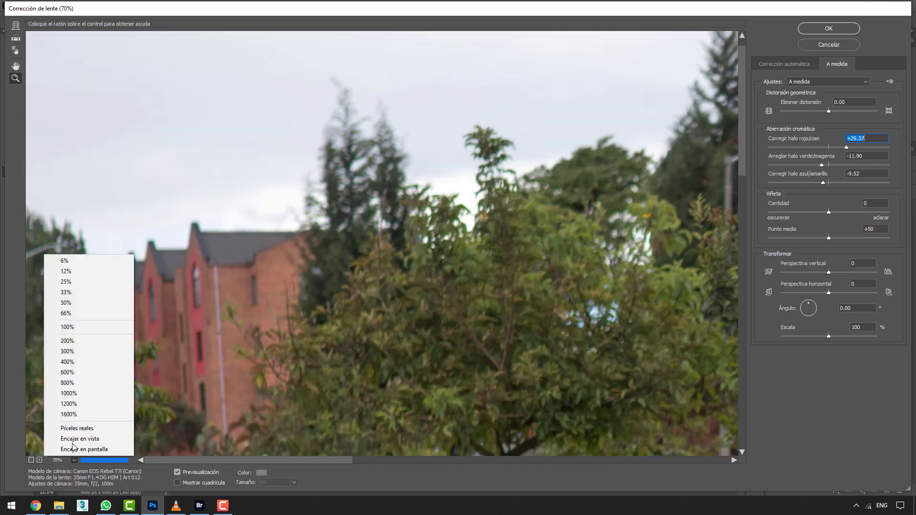
click(74, 292)
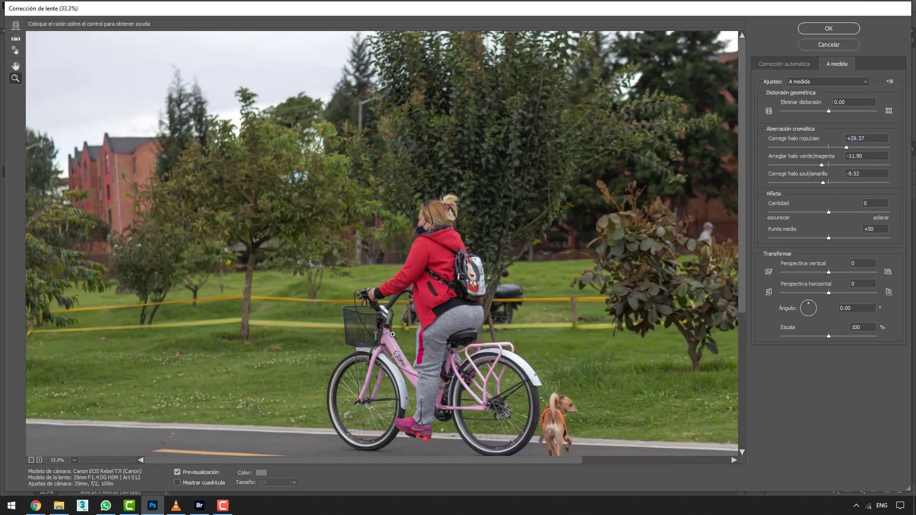
scroll(525, 341, up, 10)
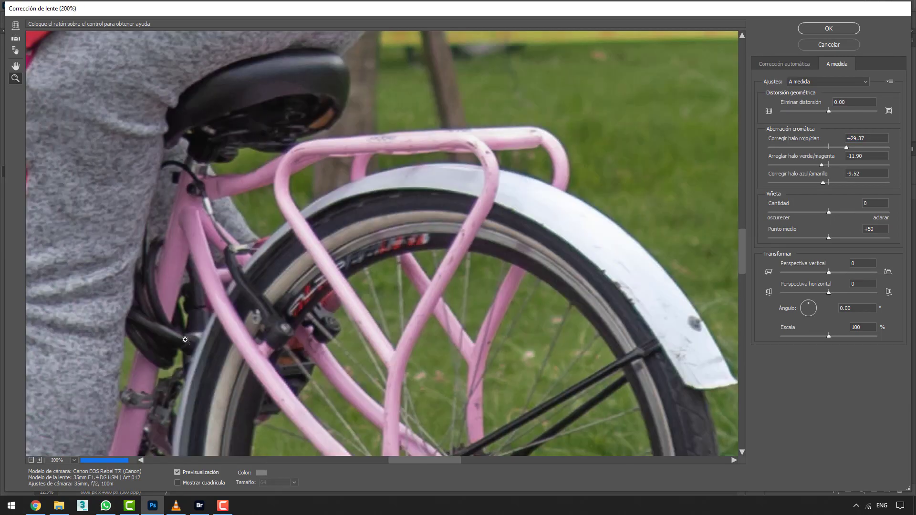
key(Return)
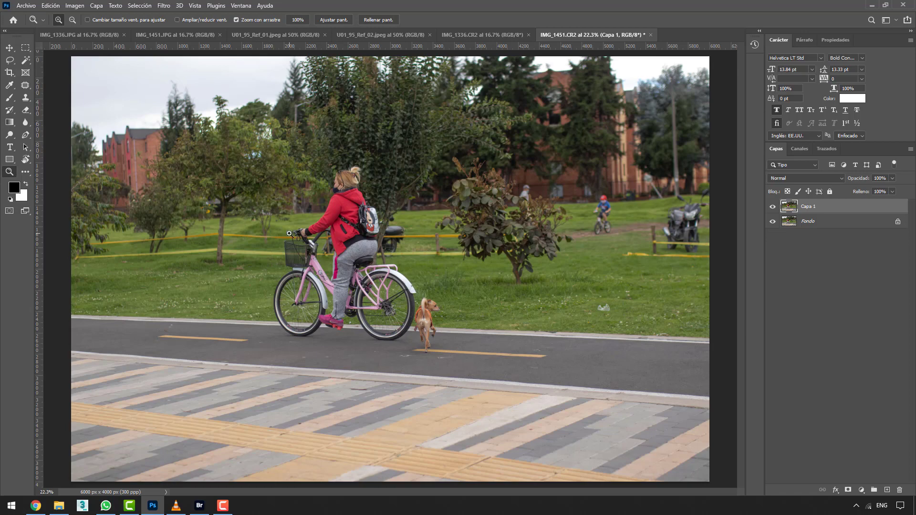
- Start the Lens Correction filter on Capa 1 again and try custom vignette amounts of -89, +100 and +6
click(162, 6)
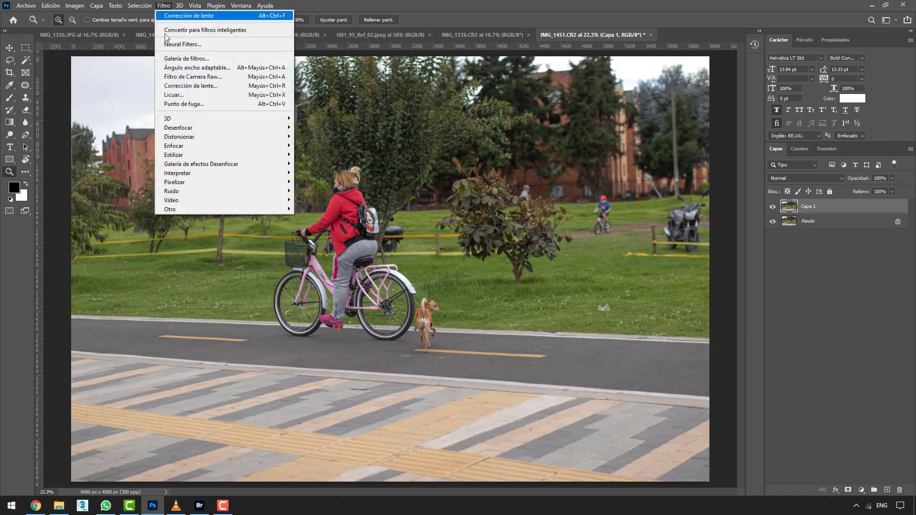
click(209, 87)
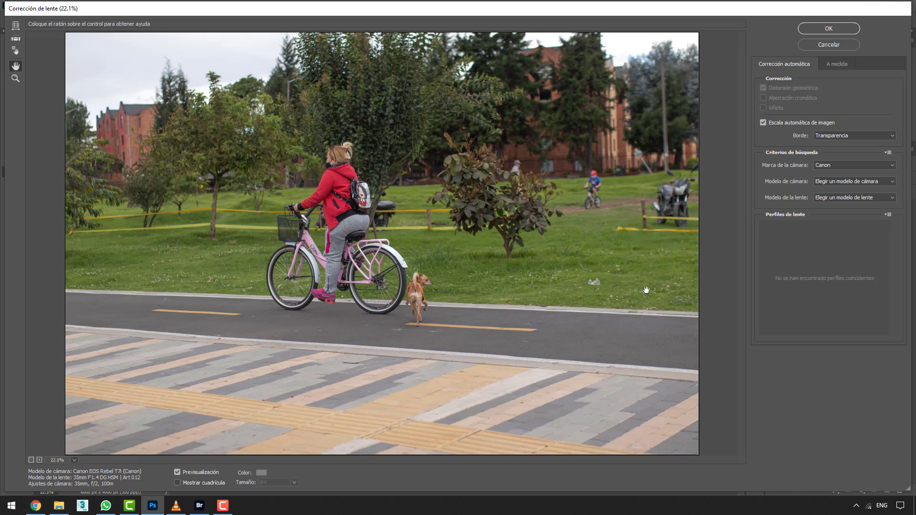
click(835, 63)
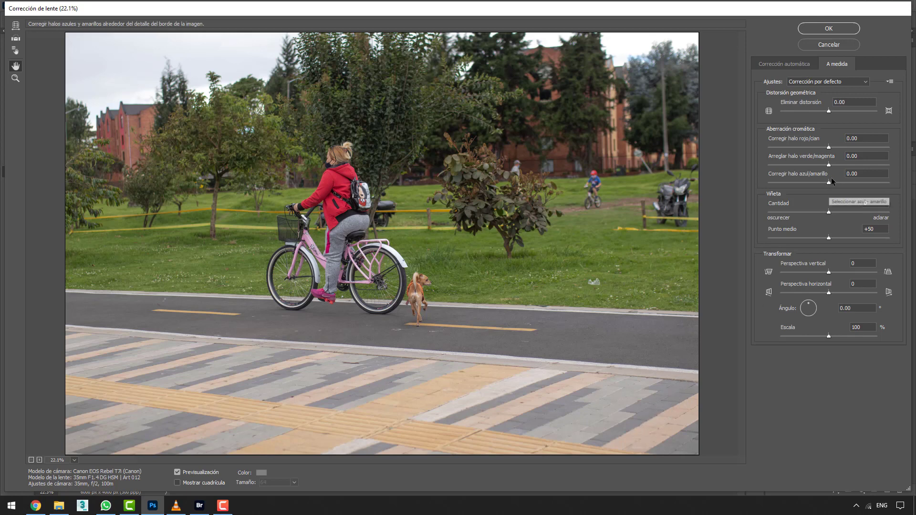
click(831, 212)
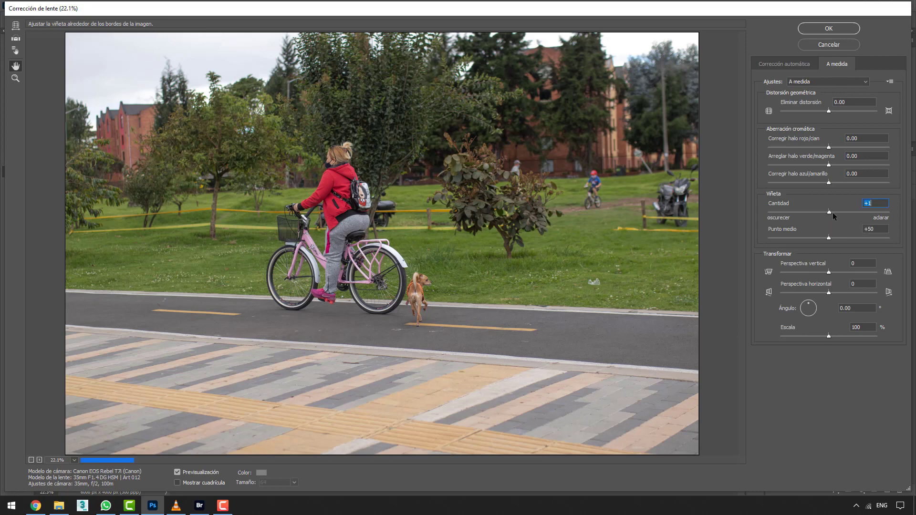
drag(822, 213, 773, 210)
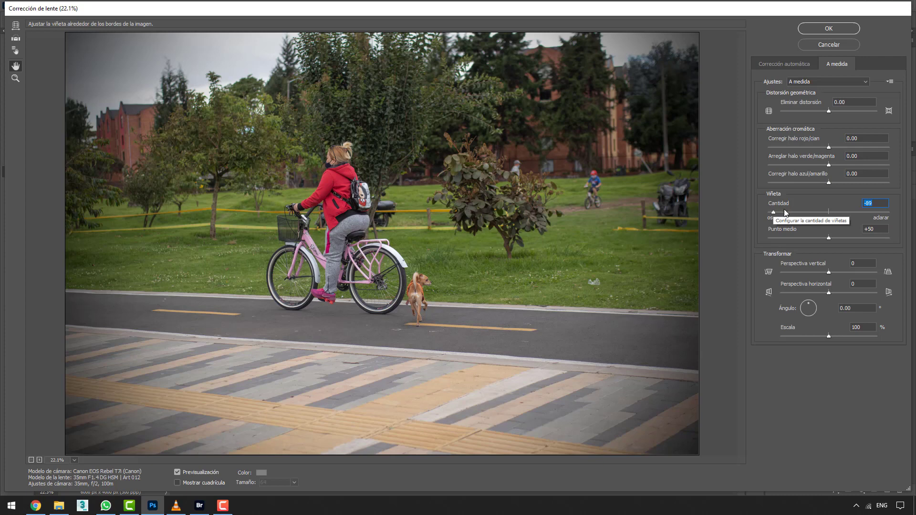
drag(774, 211, 776, 211)
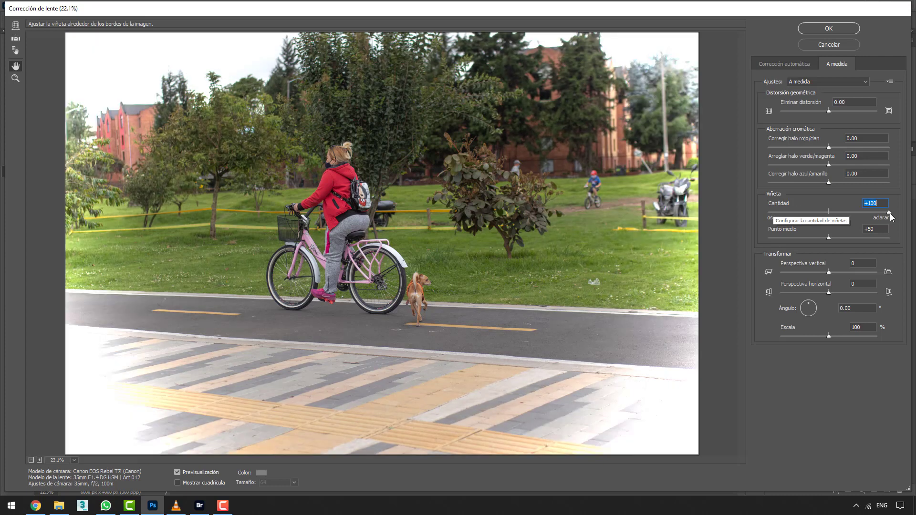
drag(890, 214, 833, 214)
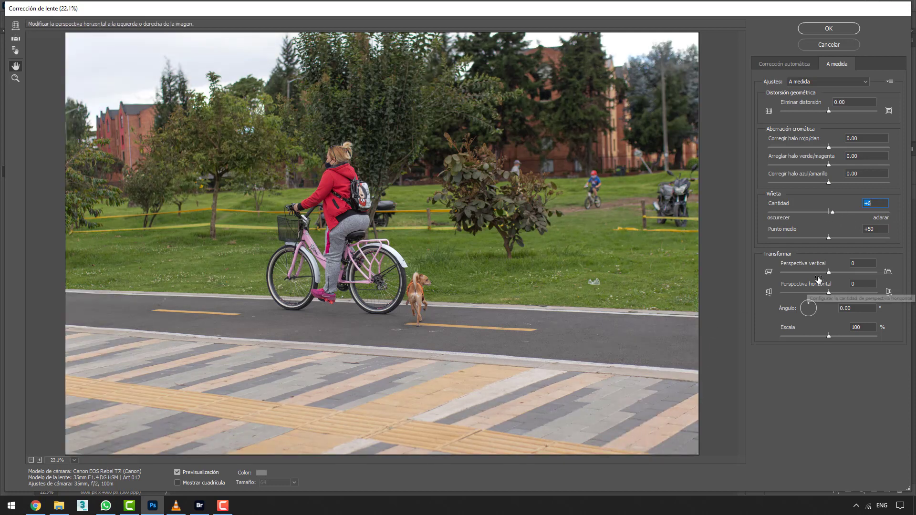
- Try vignette midpoints of +18 and +49, with the vignette amount at -88 and at -4
drag(829, 237, 881, 240)
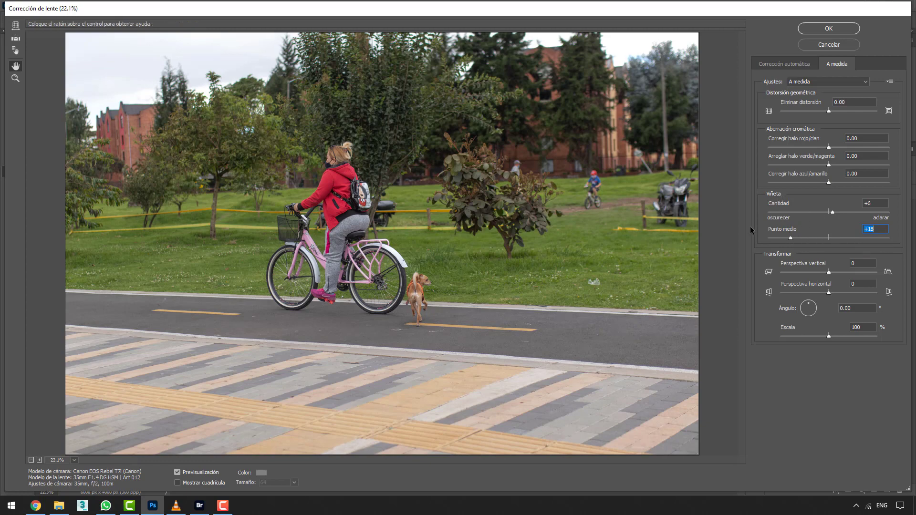
drag(833, 212, 827, 238)
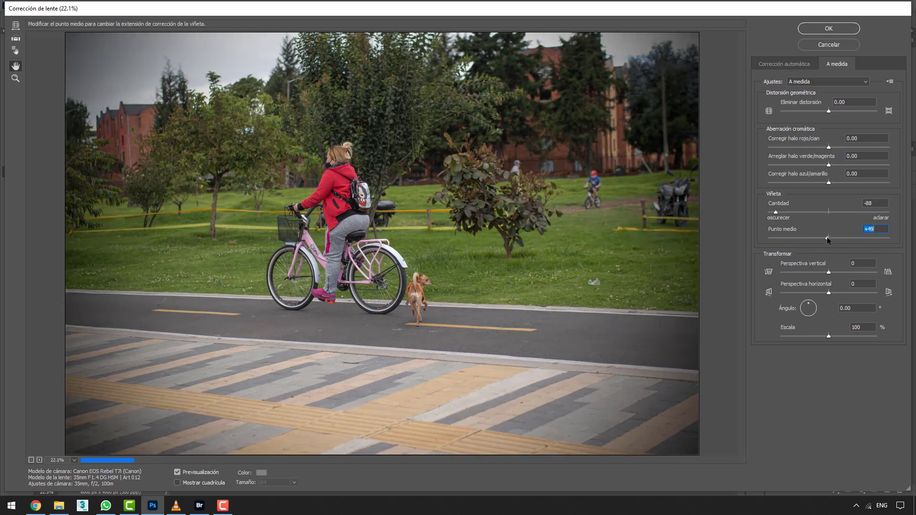
drag(775, 213, 826, 211)
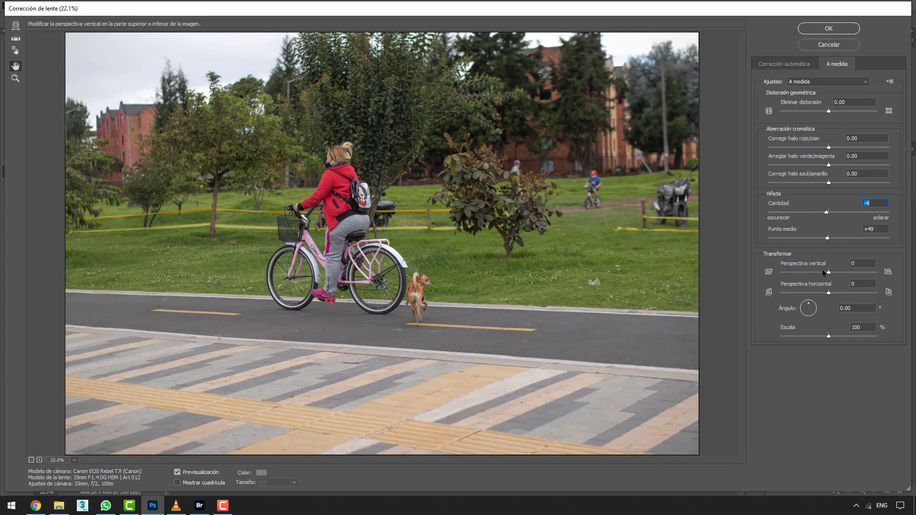
- Try vertical perspective values of -74, +81 and -90 on the park photo, ending at +1
drag(830, 272, 794, 271)
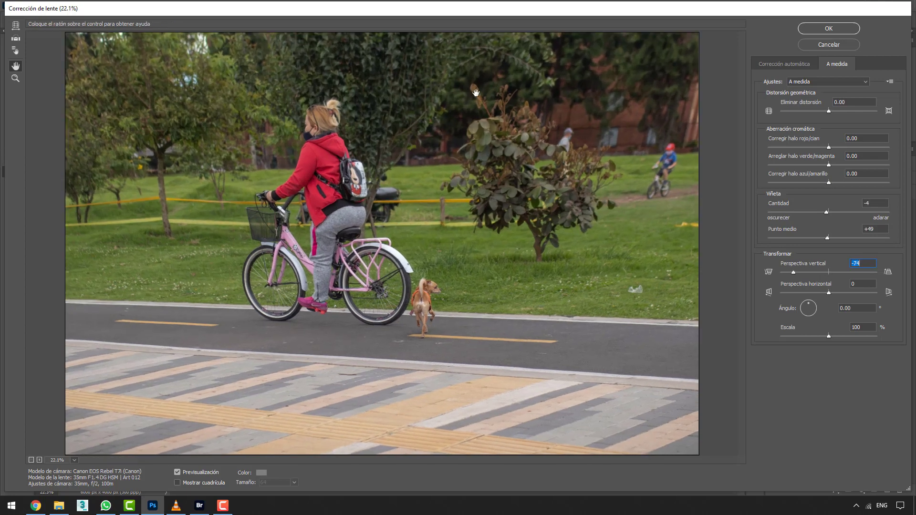
drag(791, 270, 868, 272)
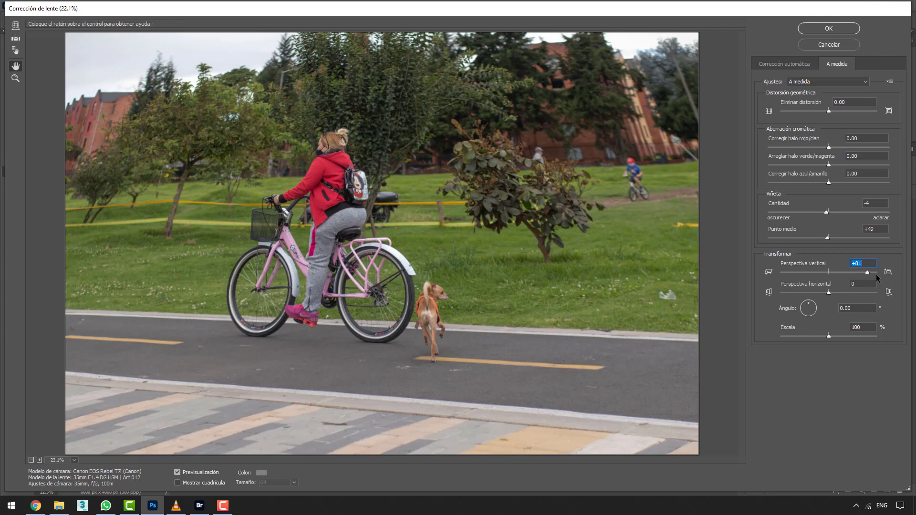
click(786, 272)
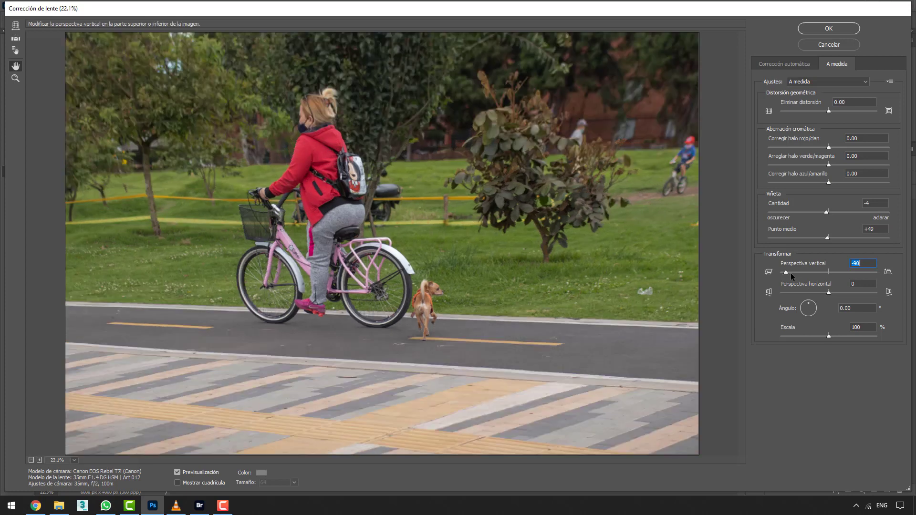
click(829, 272)
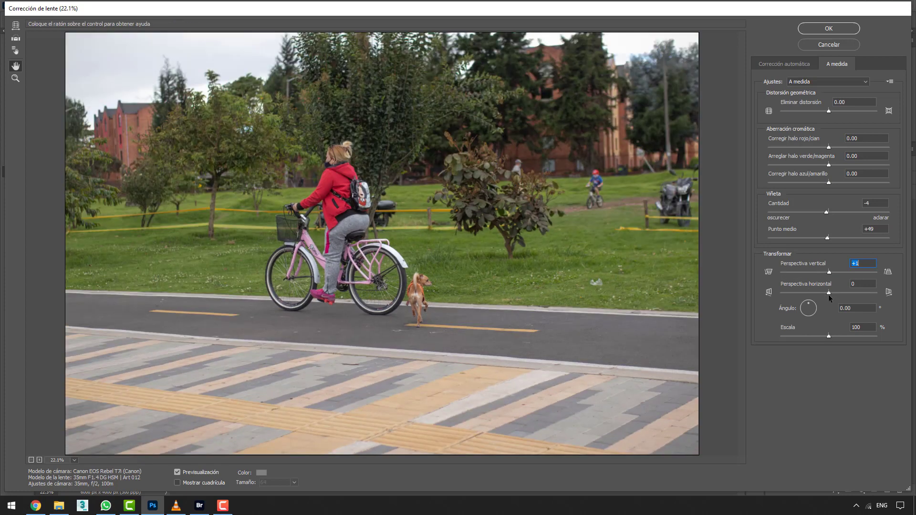
- Try a horizontal perspective of -61 and an angle of 353.31°, reset the angle to 0 and cancel the Lens Correction filter
drag(828, 293, 801, 293)
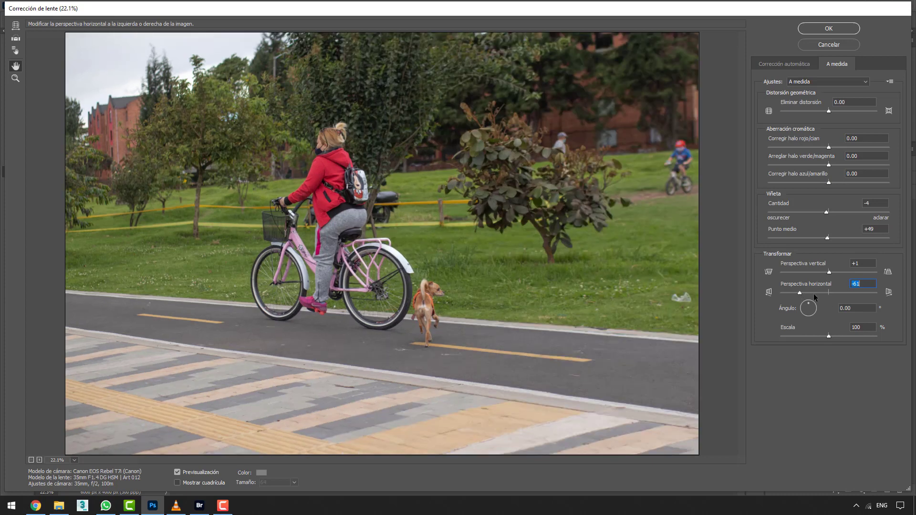
click(843, 293)
drag(843, 293, 805, 306)
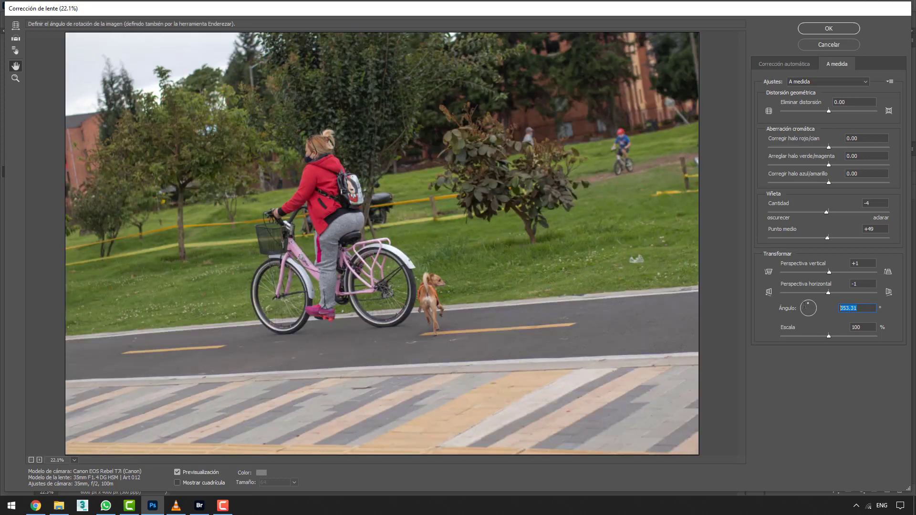
text(0)
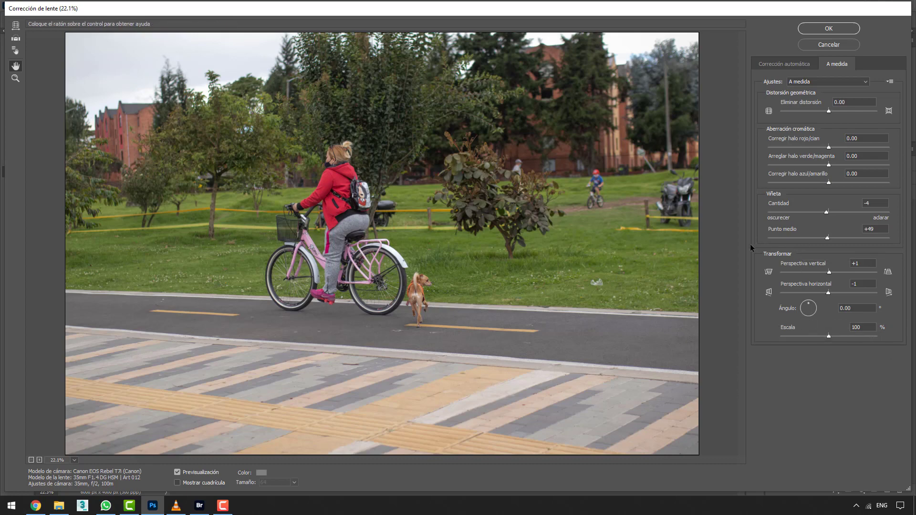
click(833, 44)
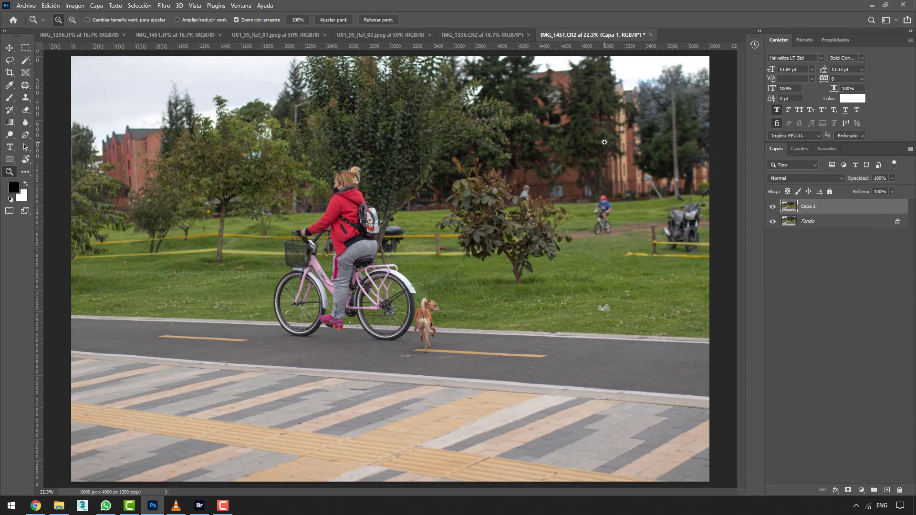
- Close IMG_1336.CR2 and IMG_1451.CR2 without saving their changes
drag(604, 142, 495, 138)
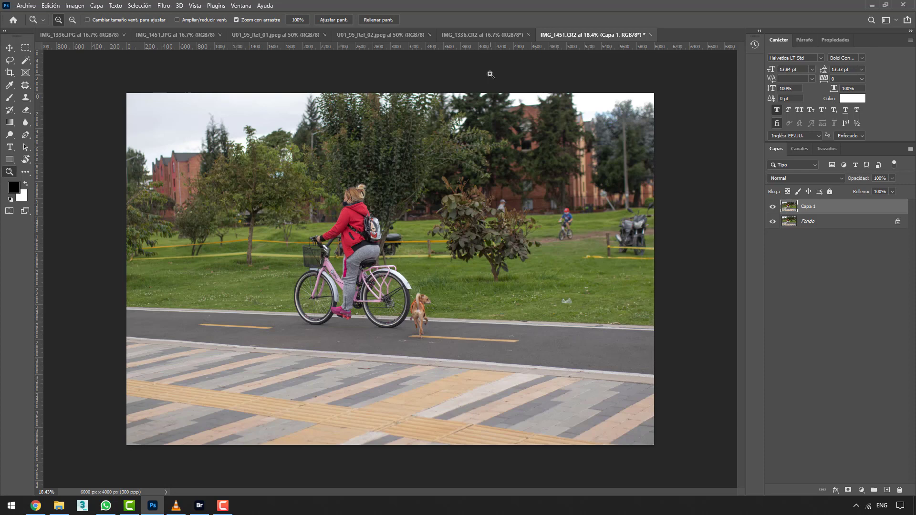
click(531, 35)
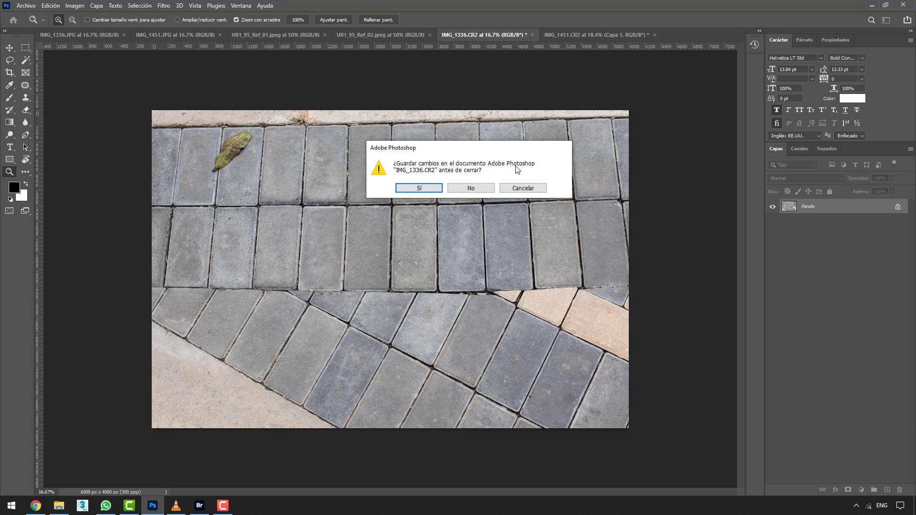
click(469, 189)
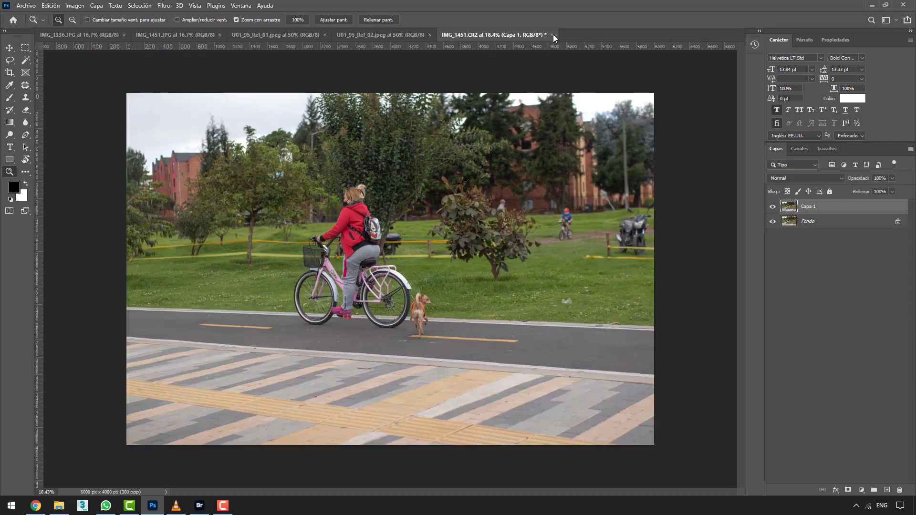
click(552, 34)
click(471, 188)
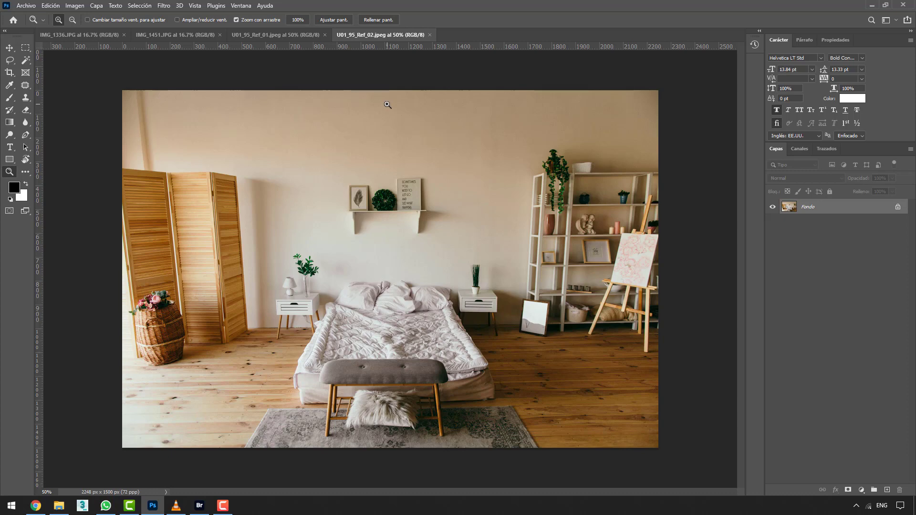
- Switch to Bridge to open IMG_1451.CR2 in Camera Raw and expand the Óptica settings
key(ctrl+alt+o)
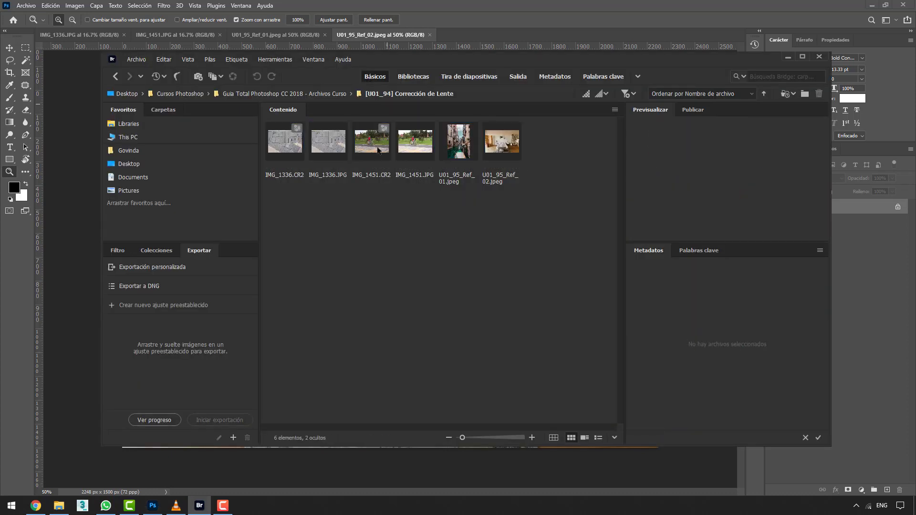
click(378, 149)
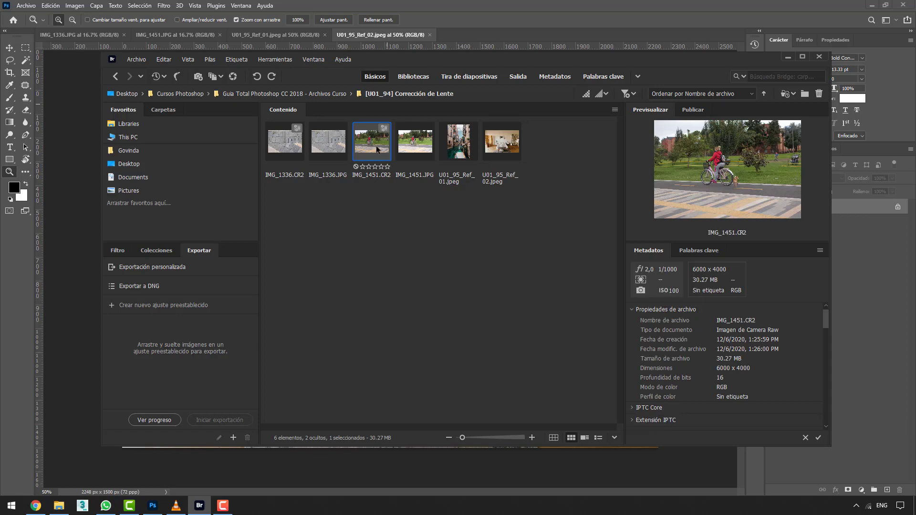
key(ctrl+alt+o)
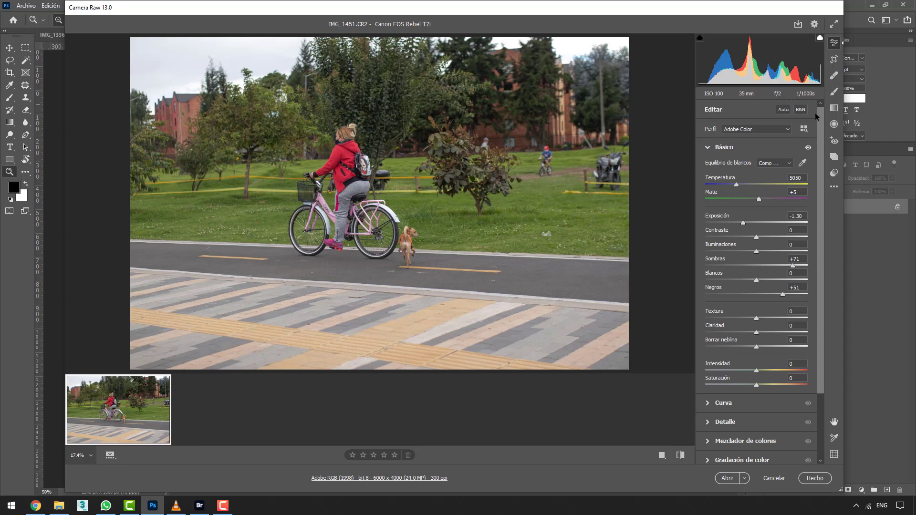
drag(820, 117, 825, 183)
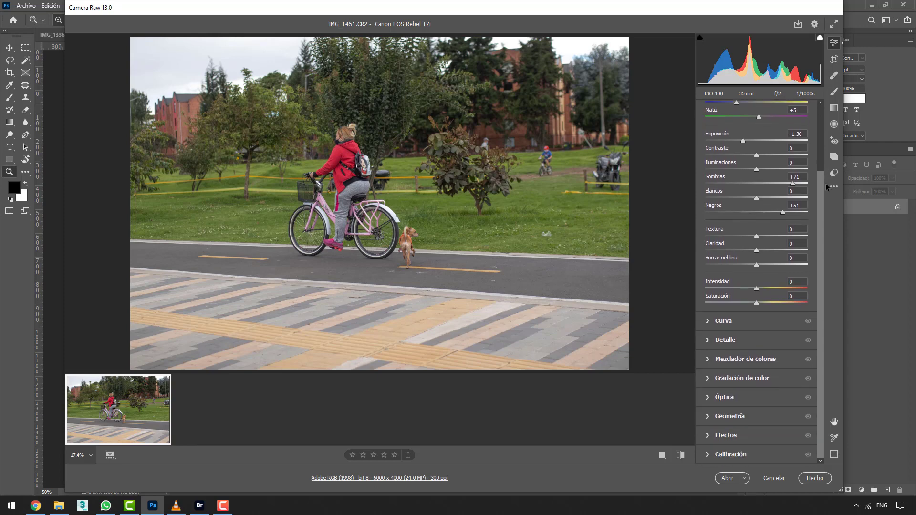
click(707, 397)
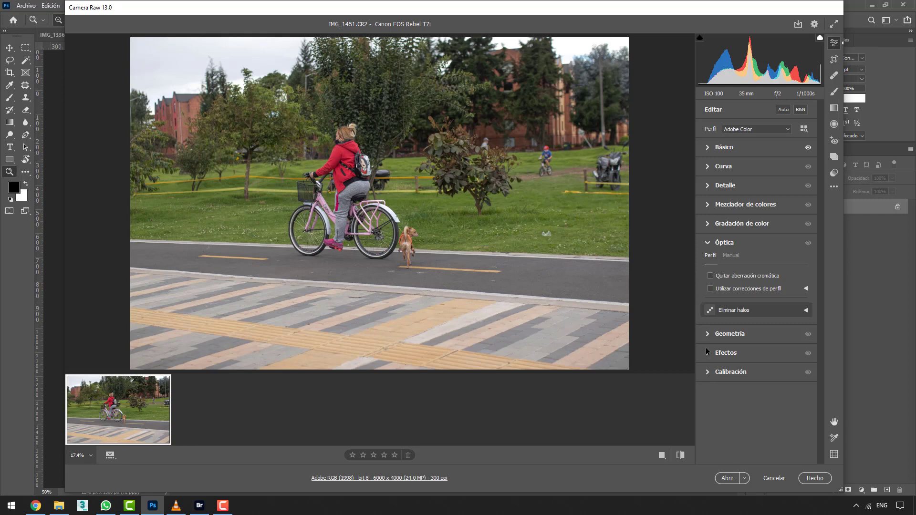
- Enable chromatic aberration removal and compare the bicycle photo with the lens profile corrections switched on and off, leaving them on
click(712, 276)
click(710, 288)
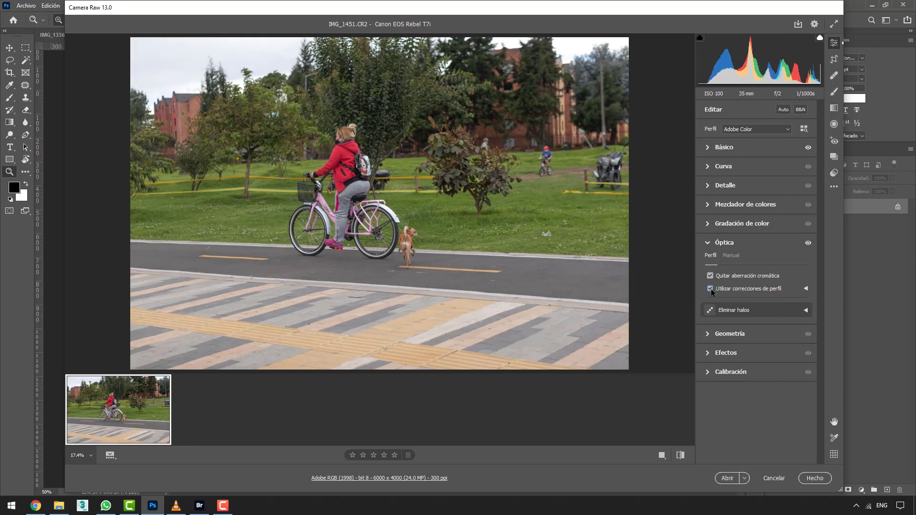
click(715, 288)
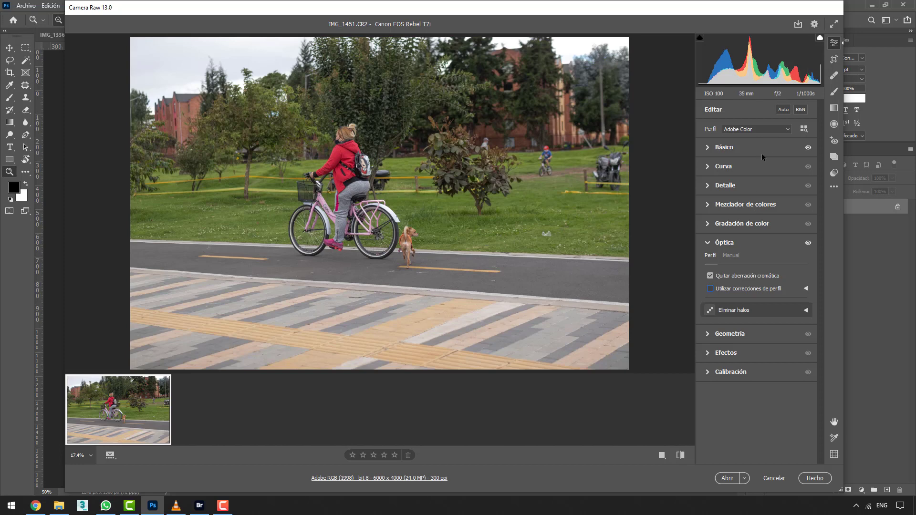
click(732, 289)
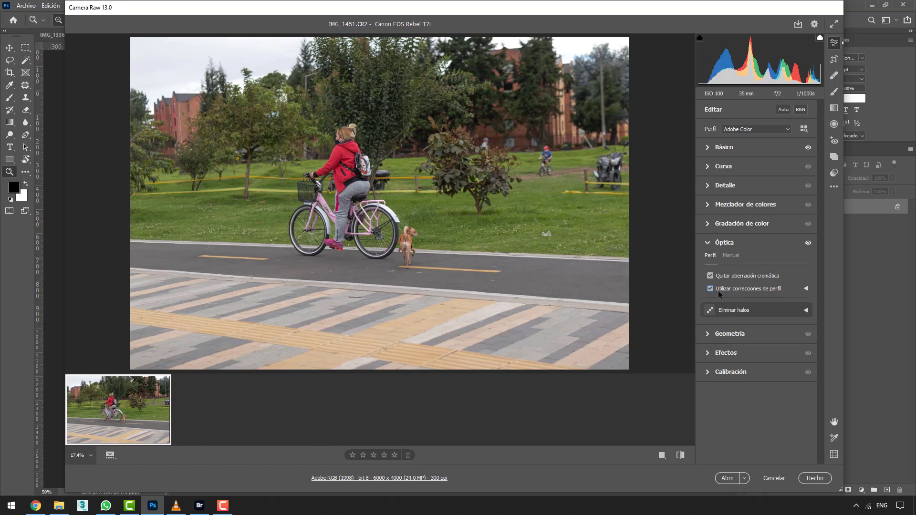
click(712, 289)
click(712, 289)
- Try custom lens profile correction amounts of 96 for distortion and 80 for vignette, and switch the profile setup to Automáticos
click(807, 289)
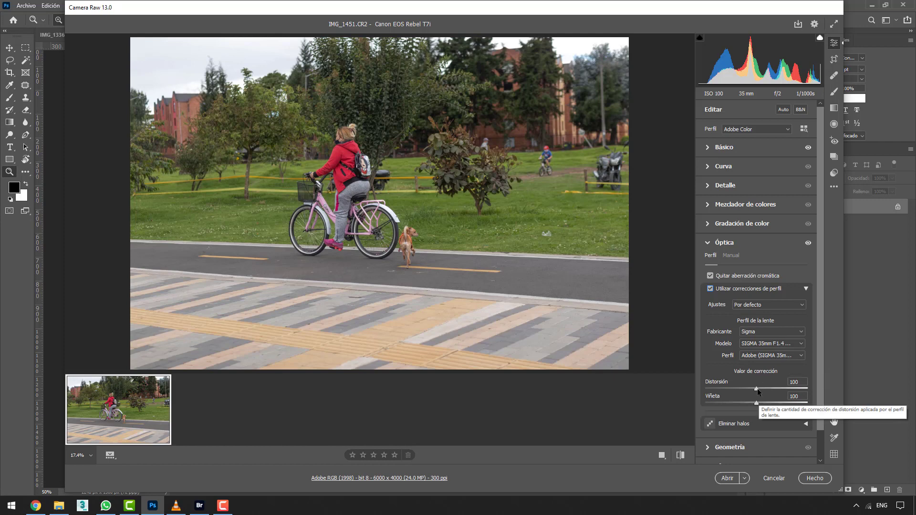
mouse_move(759, 393)
mouse_down()
mouse_move(741, 388)
mouse_move(785, 389)
mouse_move(749, 388)
mouse_move(759, 402)
mouse_move(789, 403)
mouse_move(734, 401)
mouse_move(747, 403)
mouse_up()
click(763, 305)
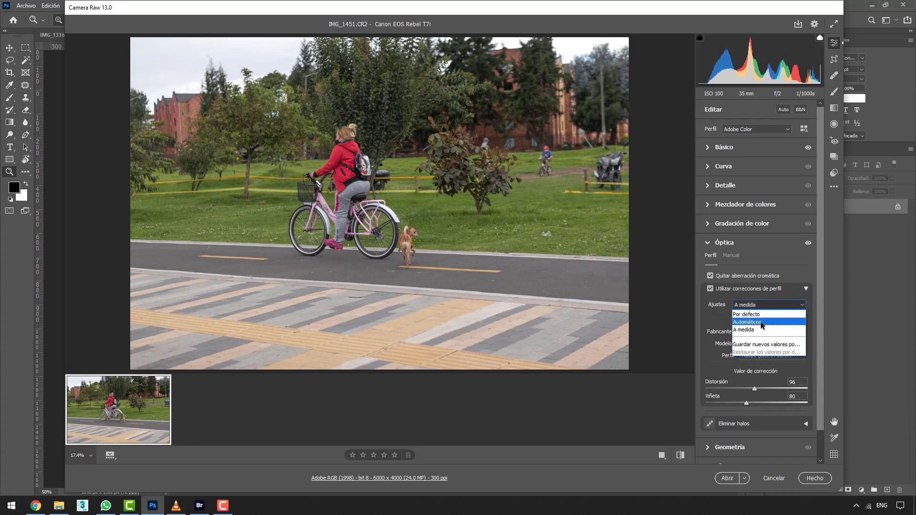
click(763, 322)
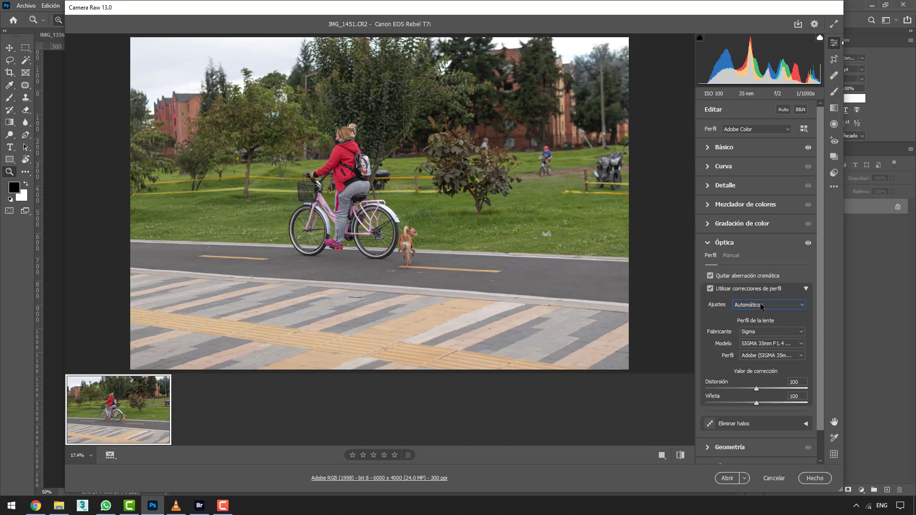
- Set the lens profile setup to Por defecto and try a distortion correction of 43
click(762, 306)
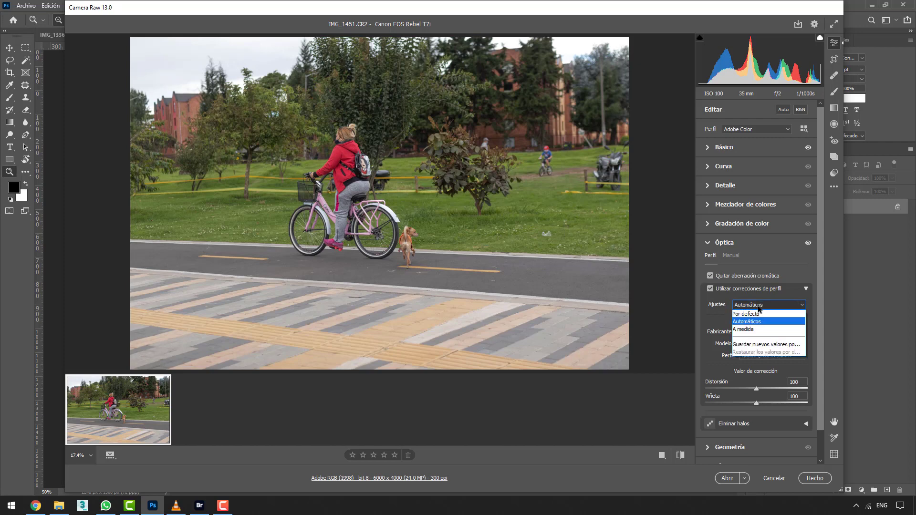
click(759, 315)
drag(757, 391, 727, 389)
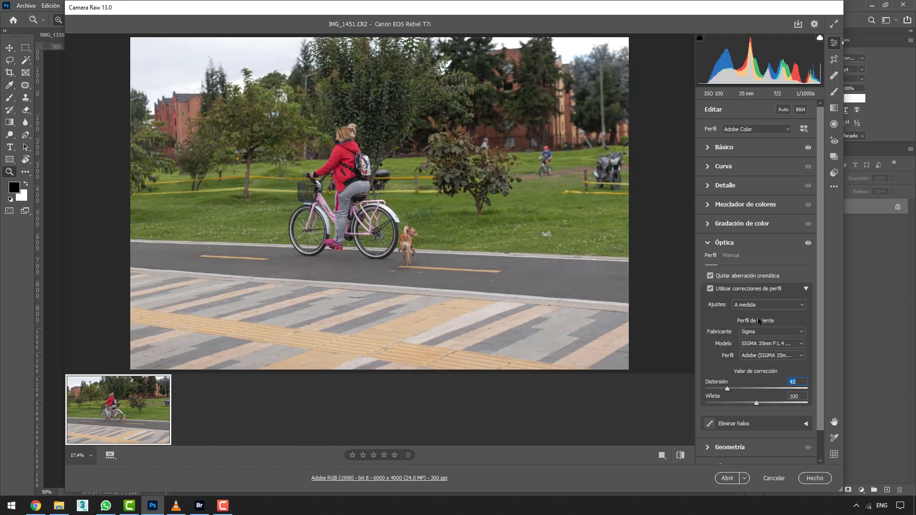
- Turn off the lens profile corrections, collapse their settings and cancel Camera Raw without applying changes
click(710, 288)
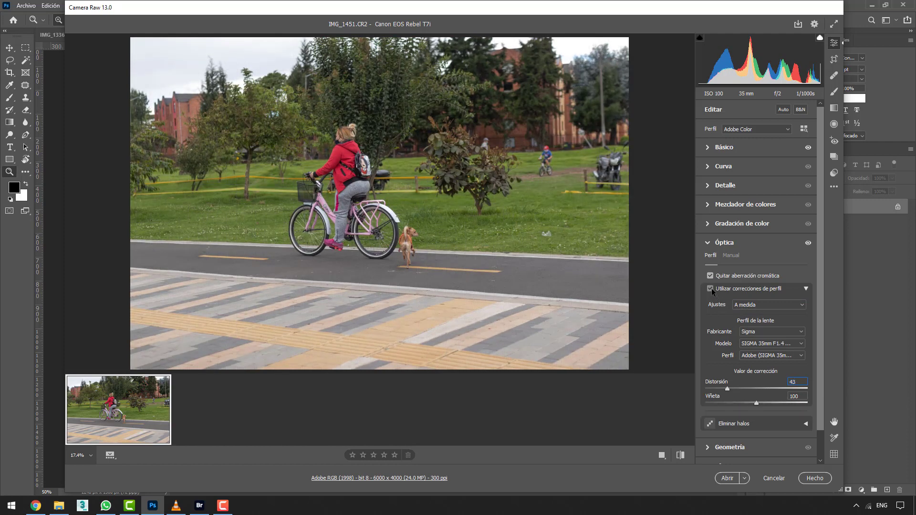
click(806, 289)
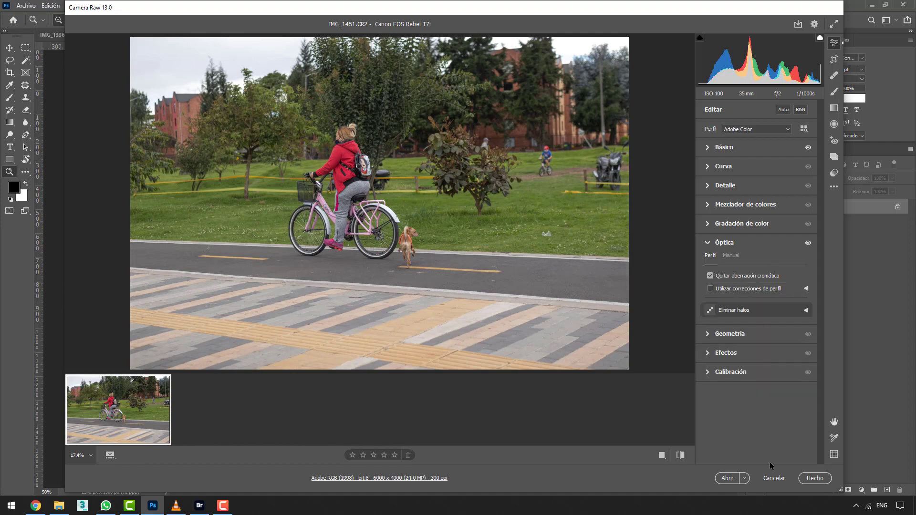
click(774, 478)
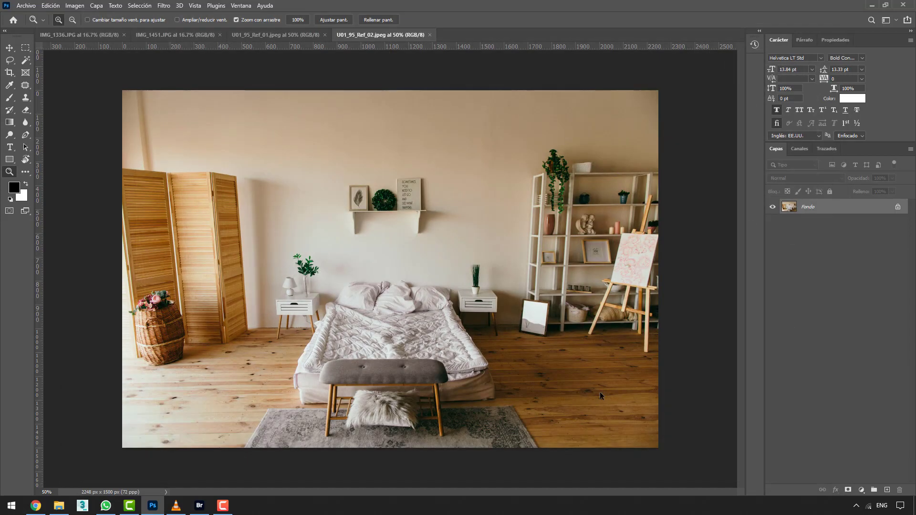